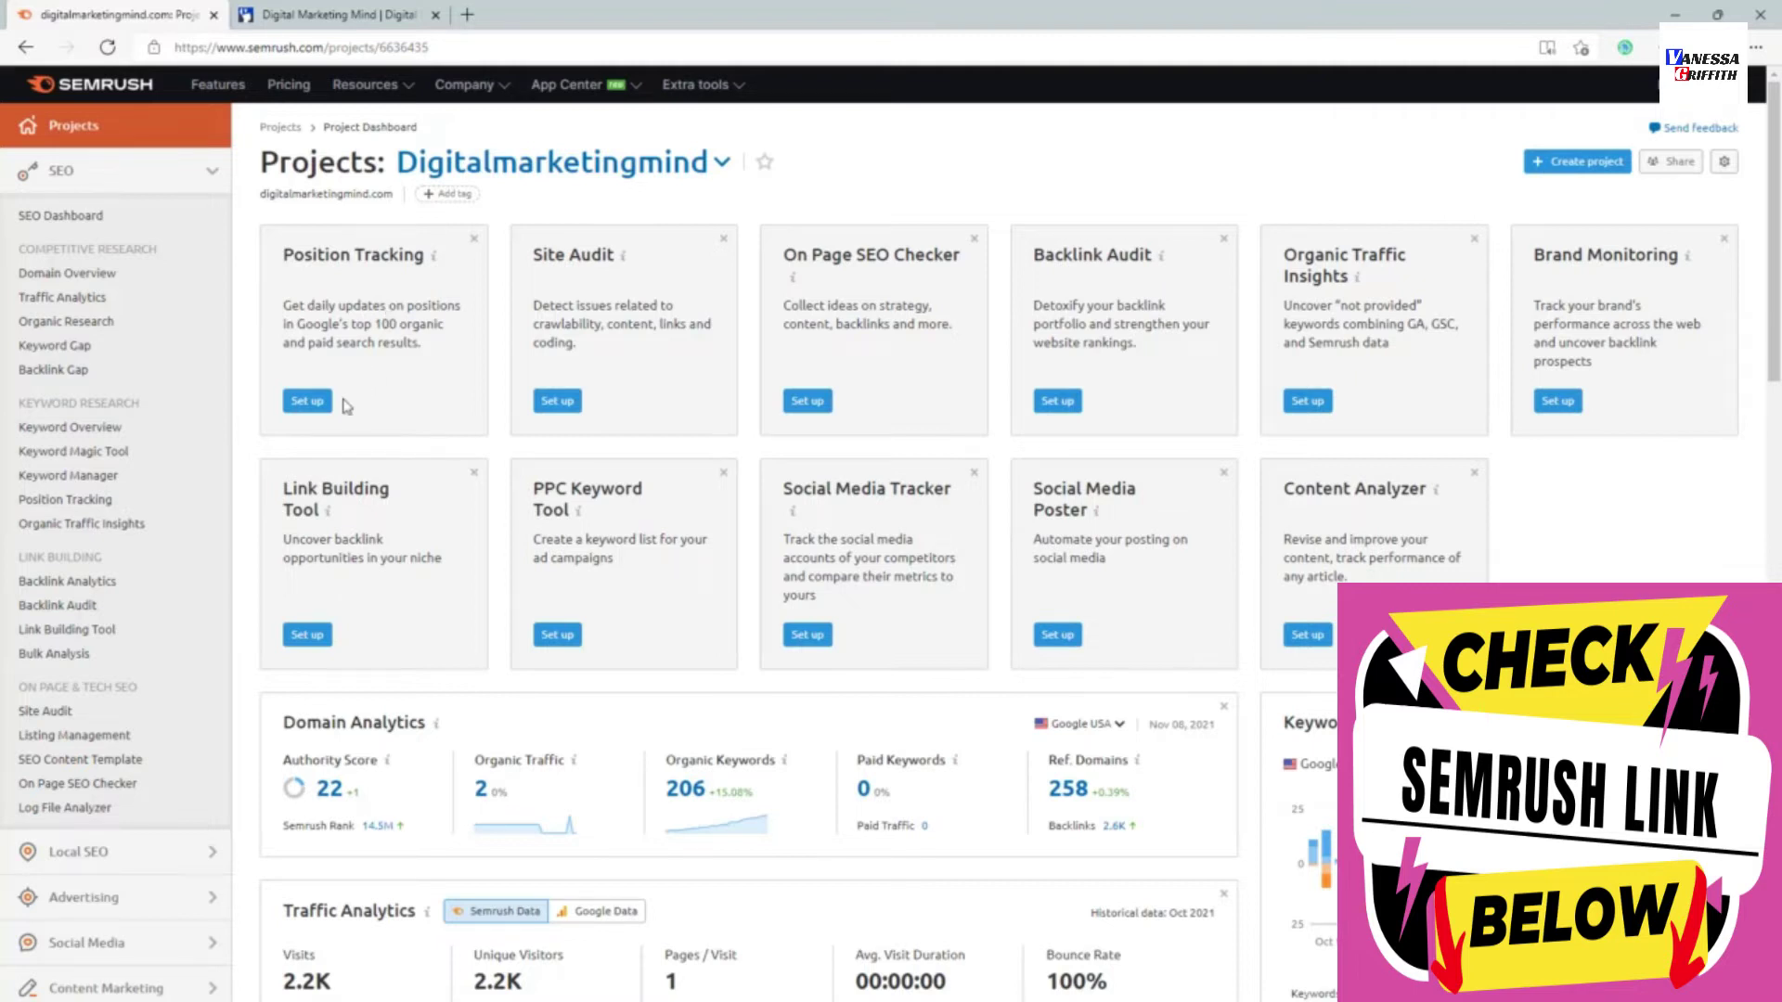
Begin Position Tracking setup for digitalmarketingmind.com and expand the Root domain tracking options.
click(308, 405)
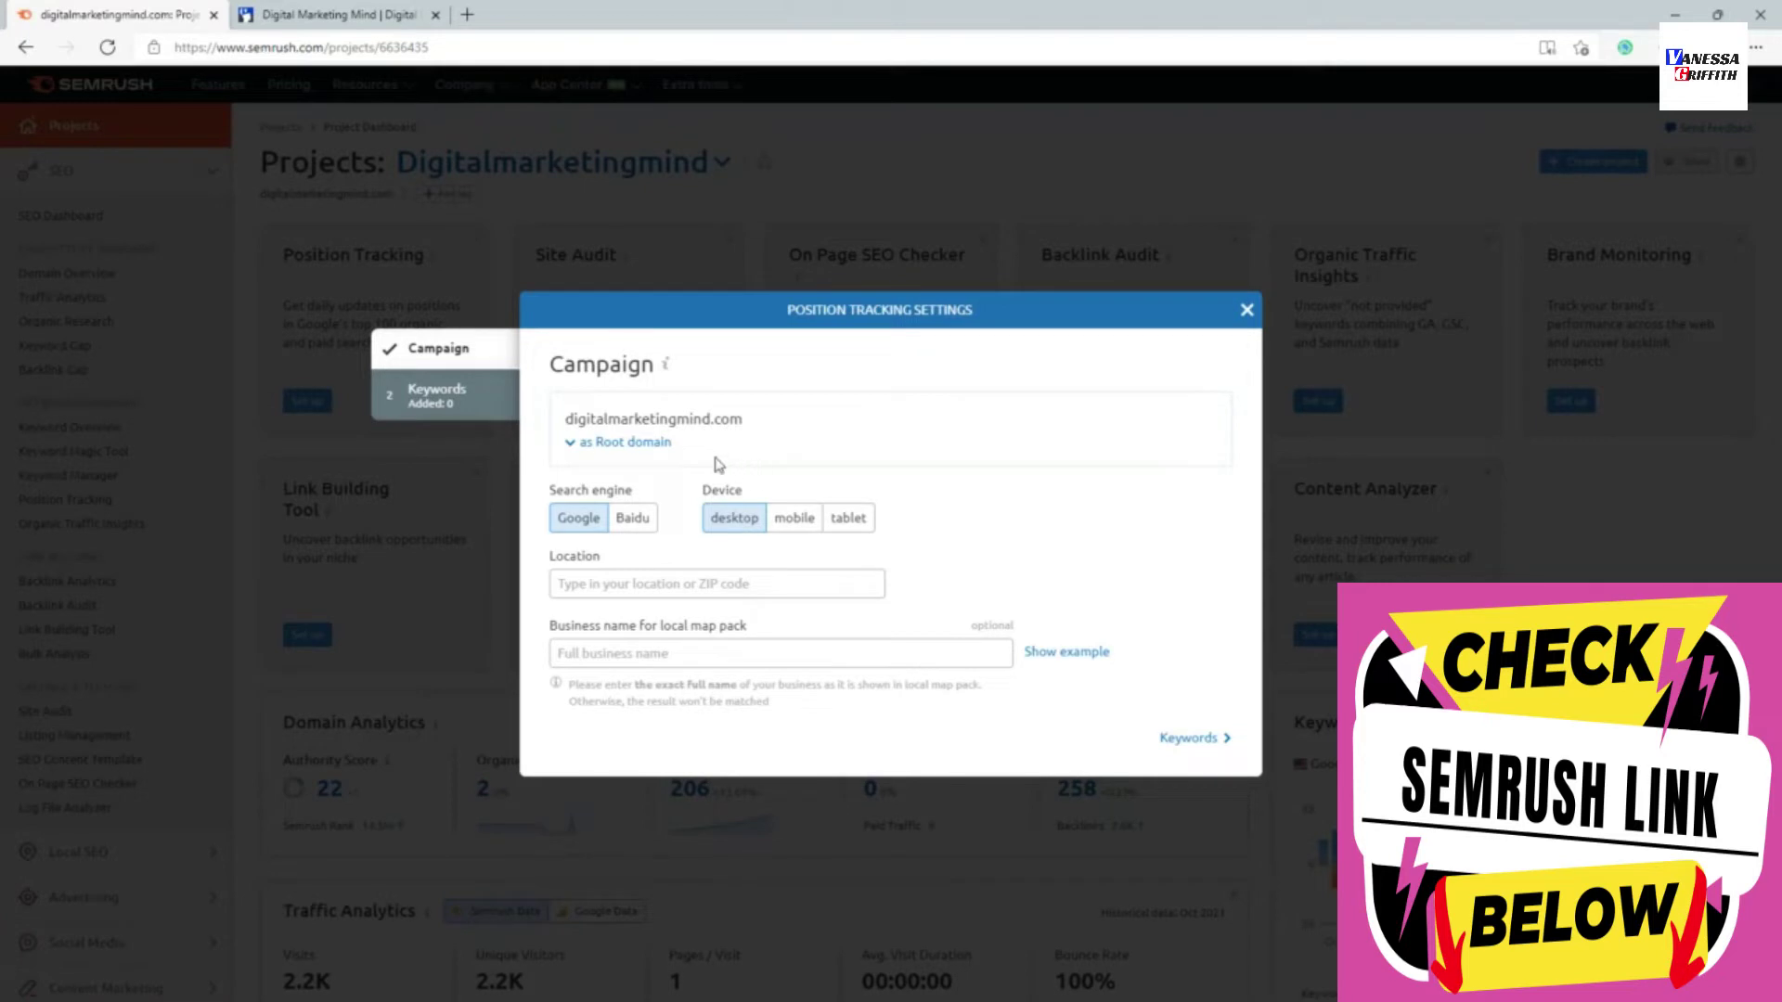
click(649, 443)
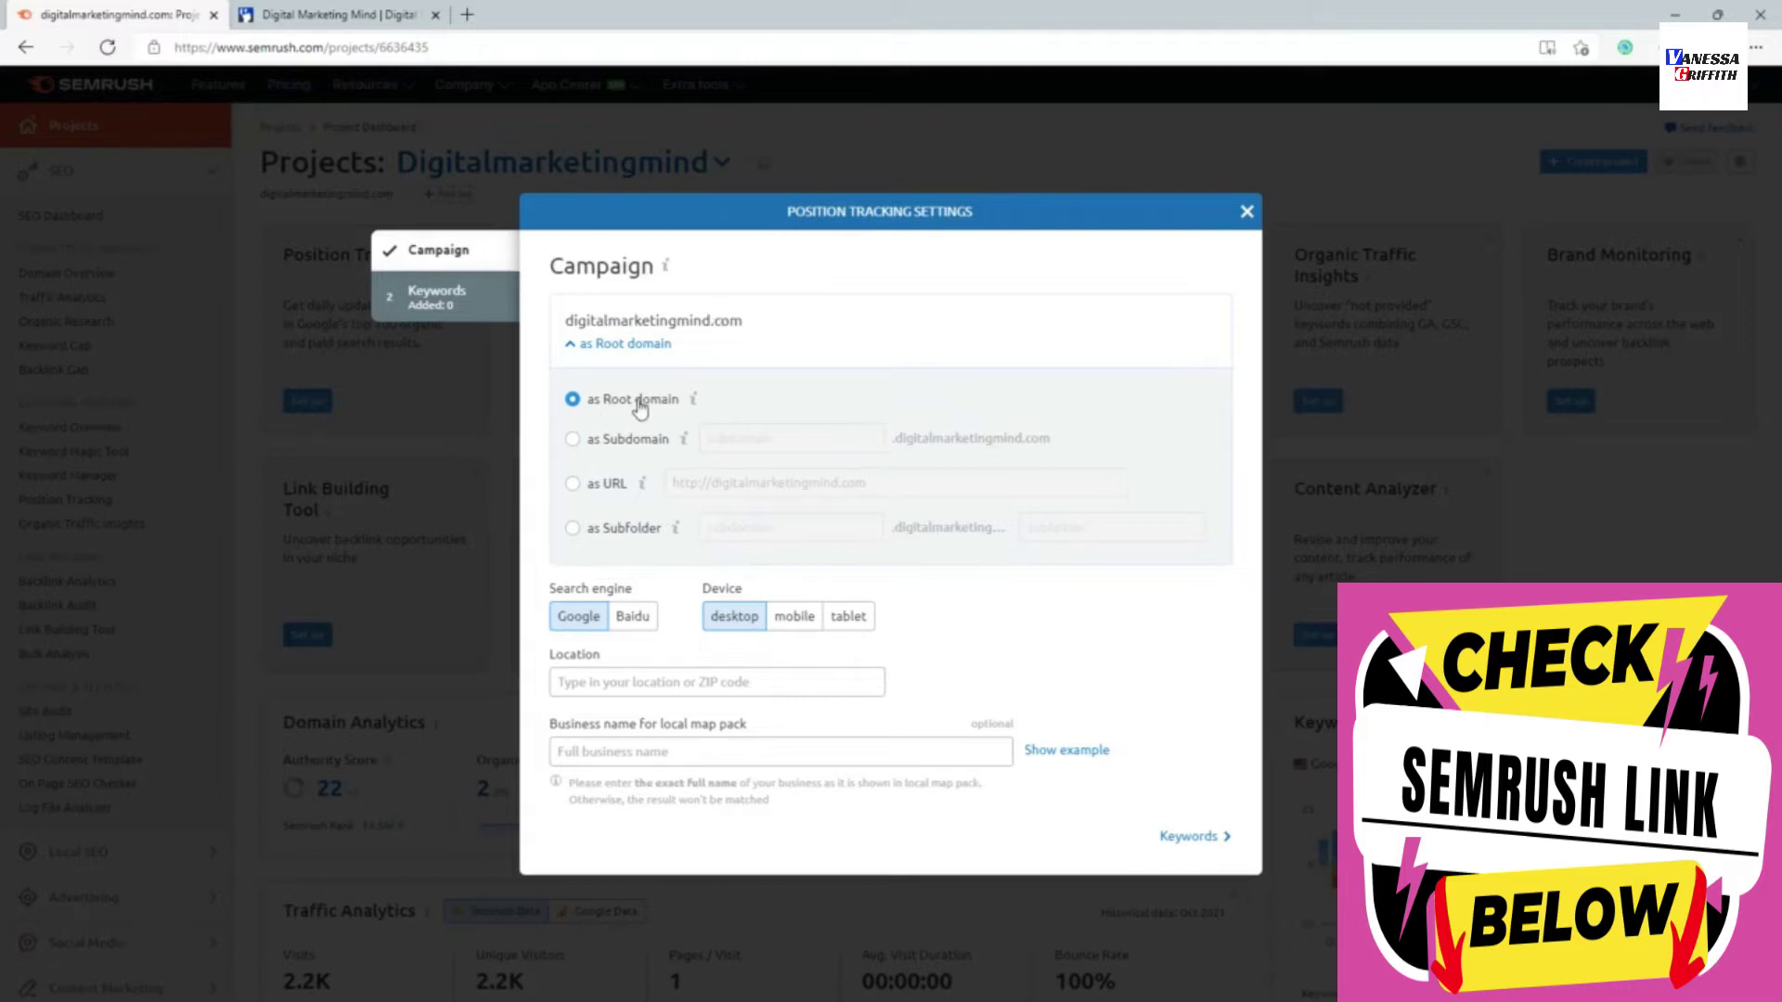
click(358, 9)
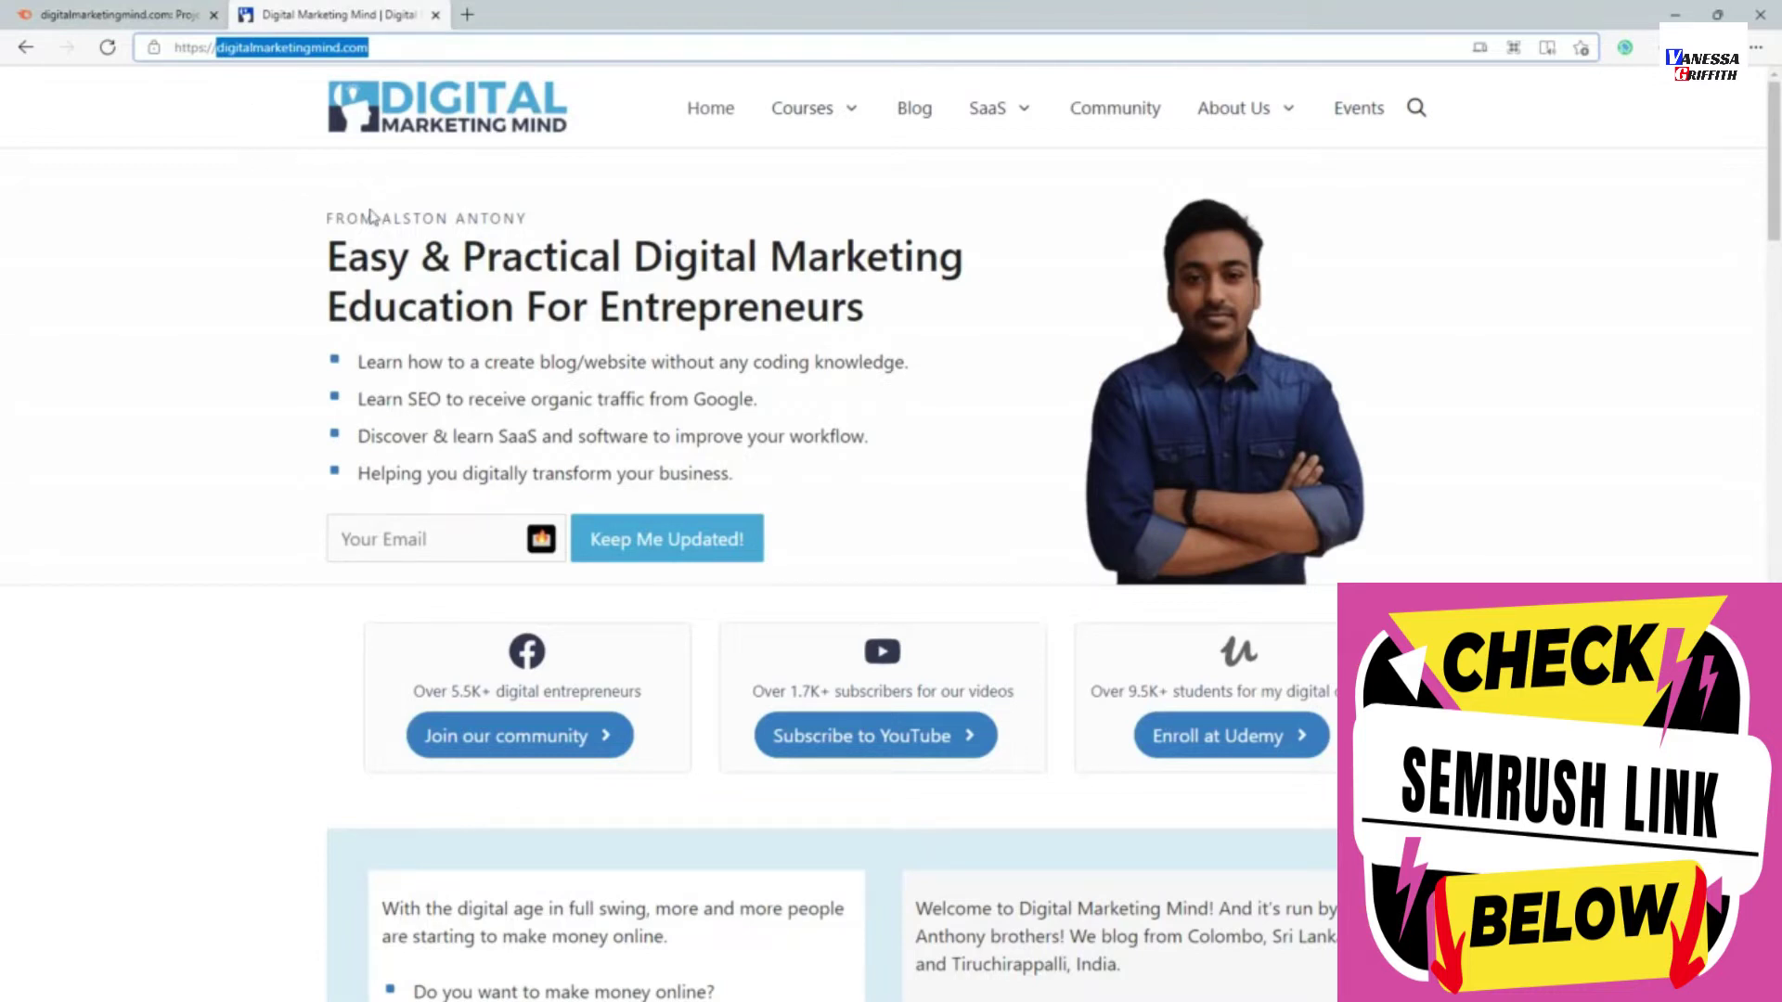
mouse_move(817, 135)
scroll(756, 487, down, 15)
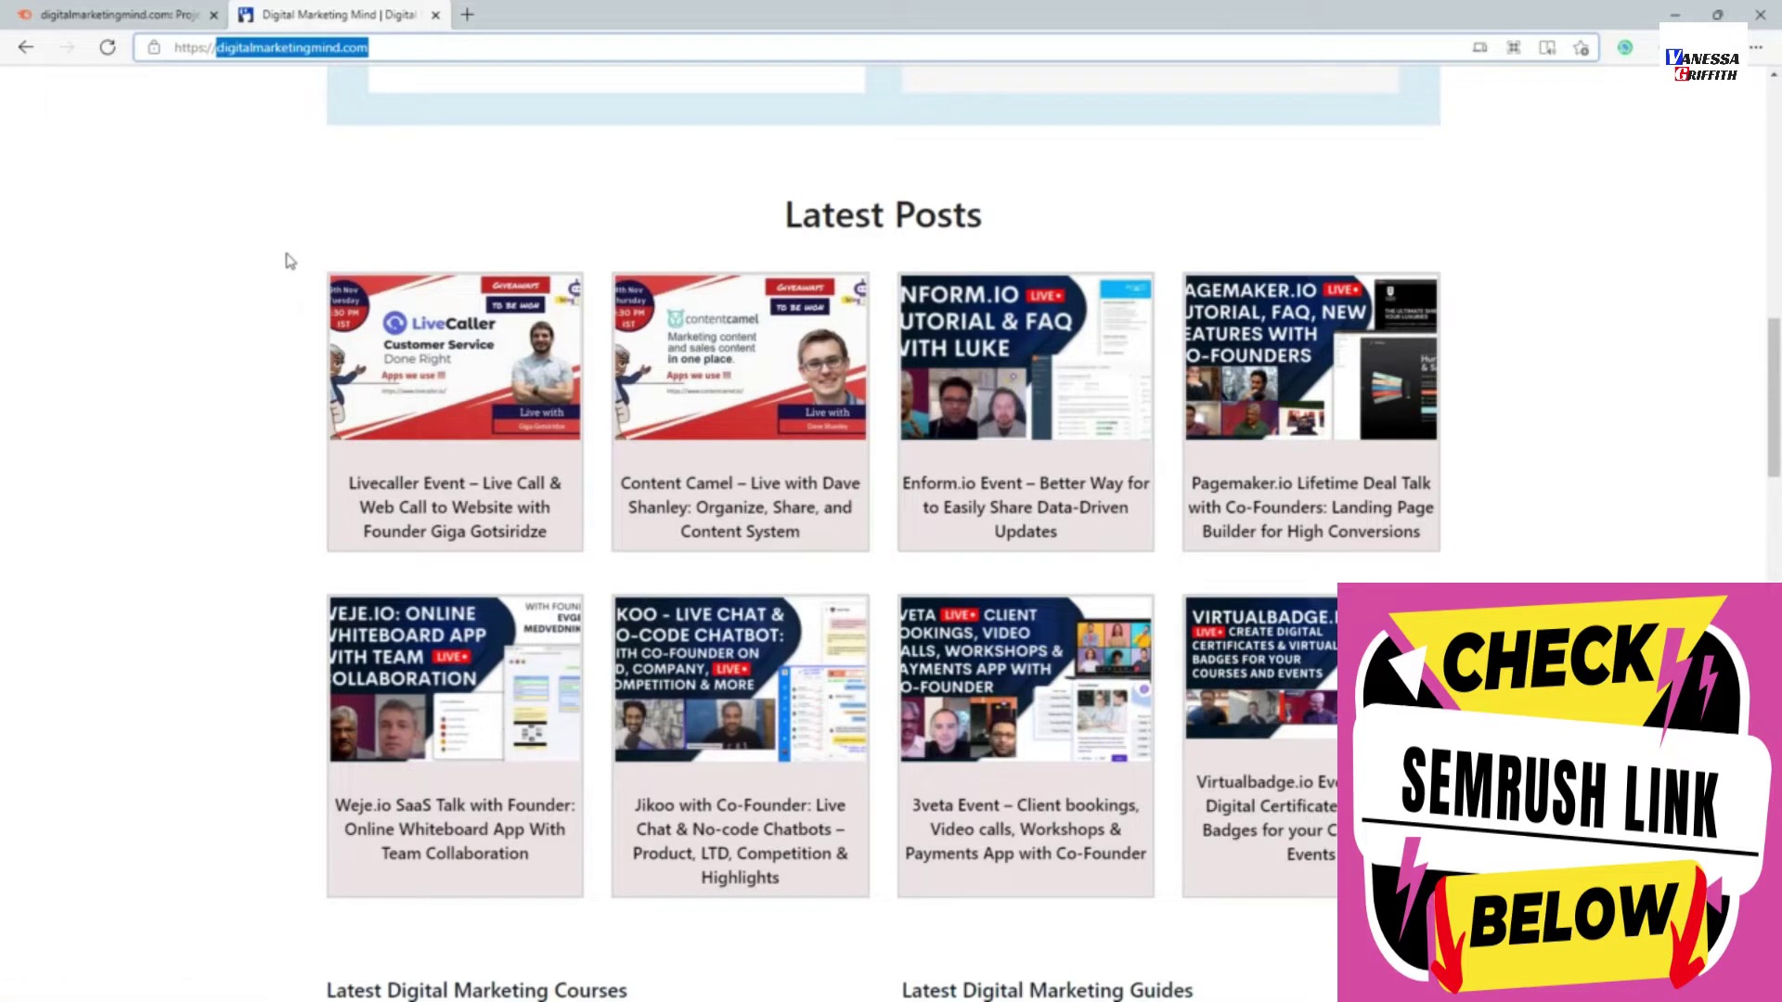
click(97, 13)
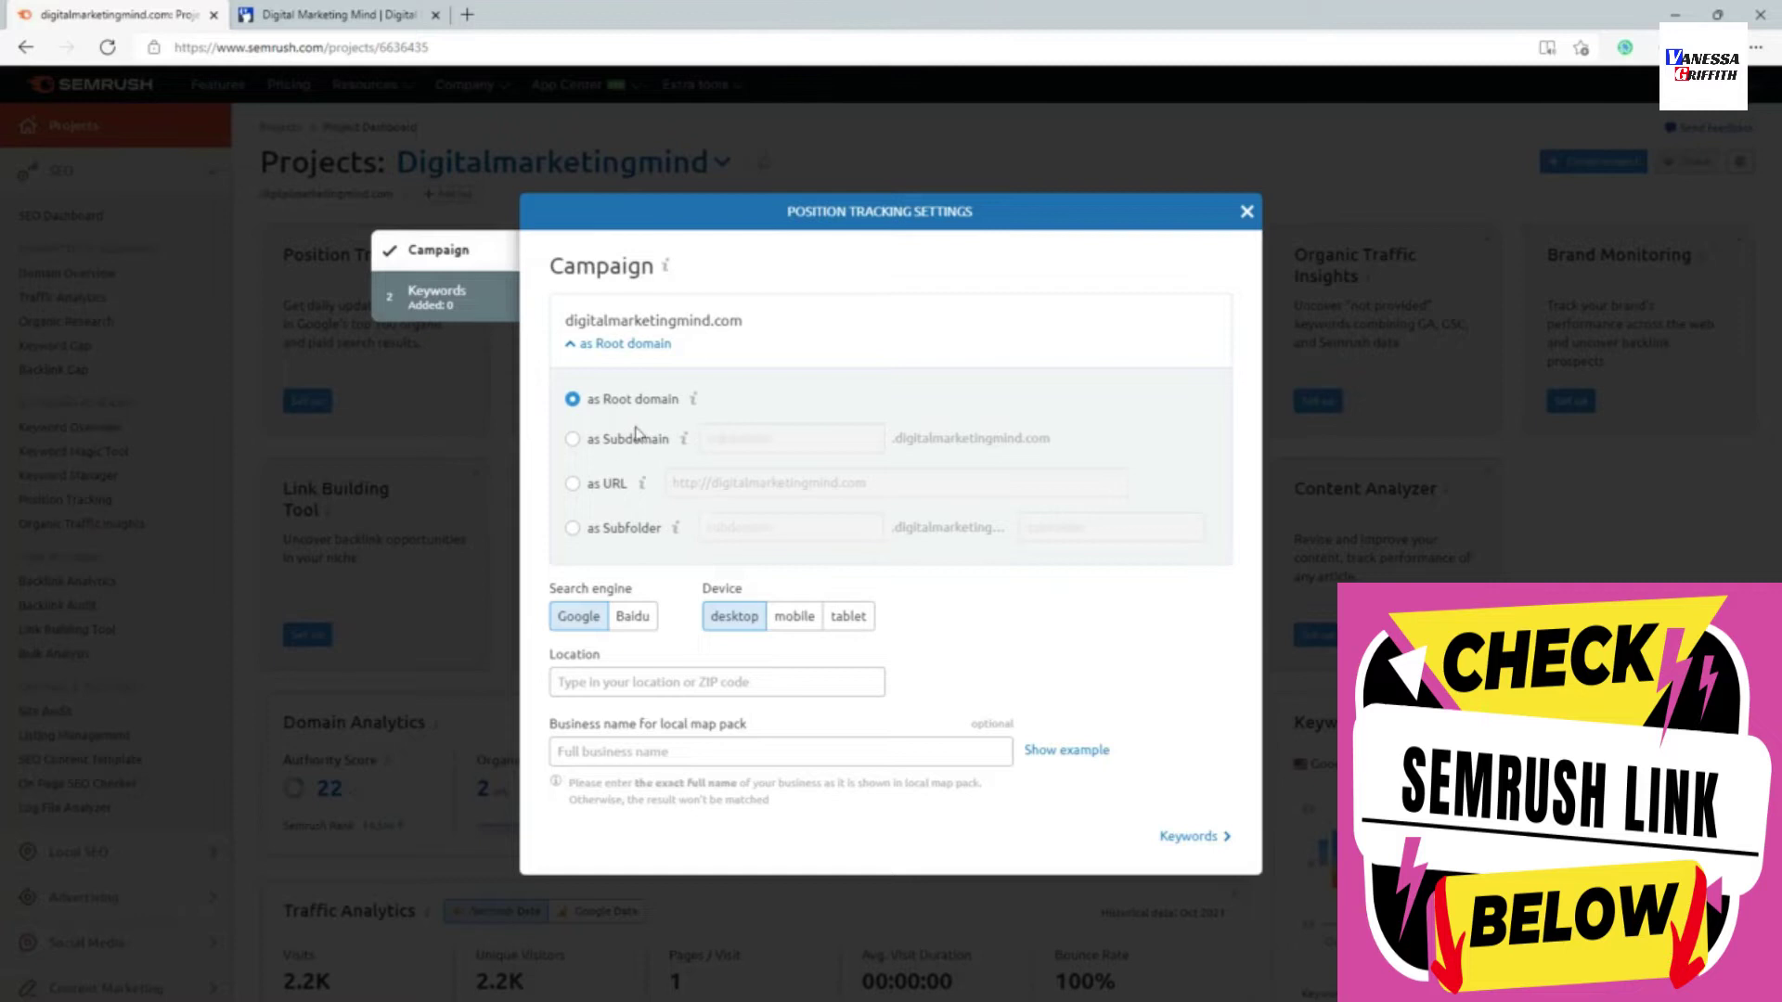
Keep Root domain tracking on Google desktop and bring up the location list.
click(617, 345)
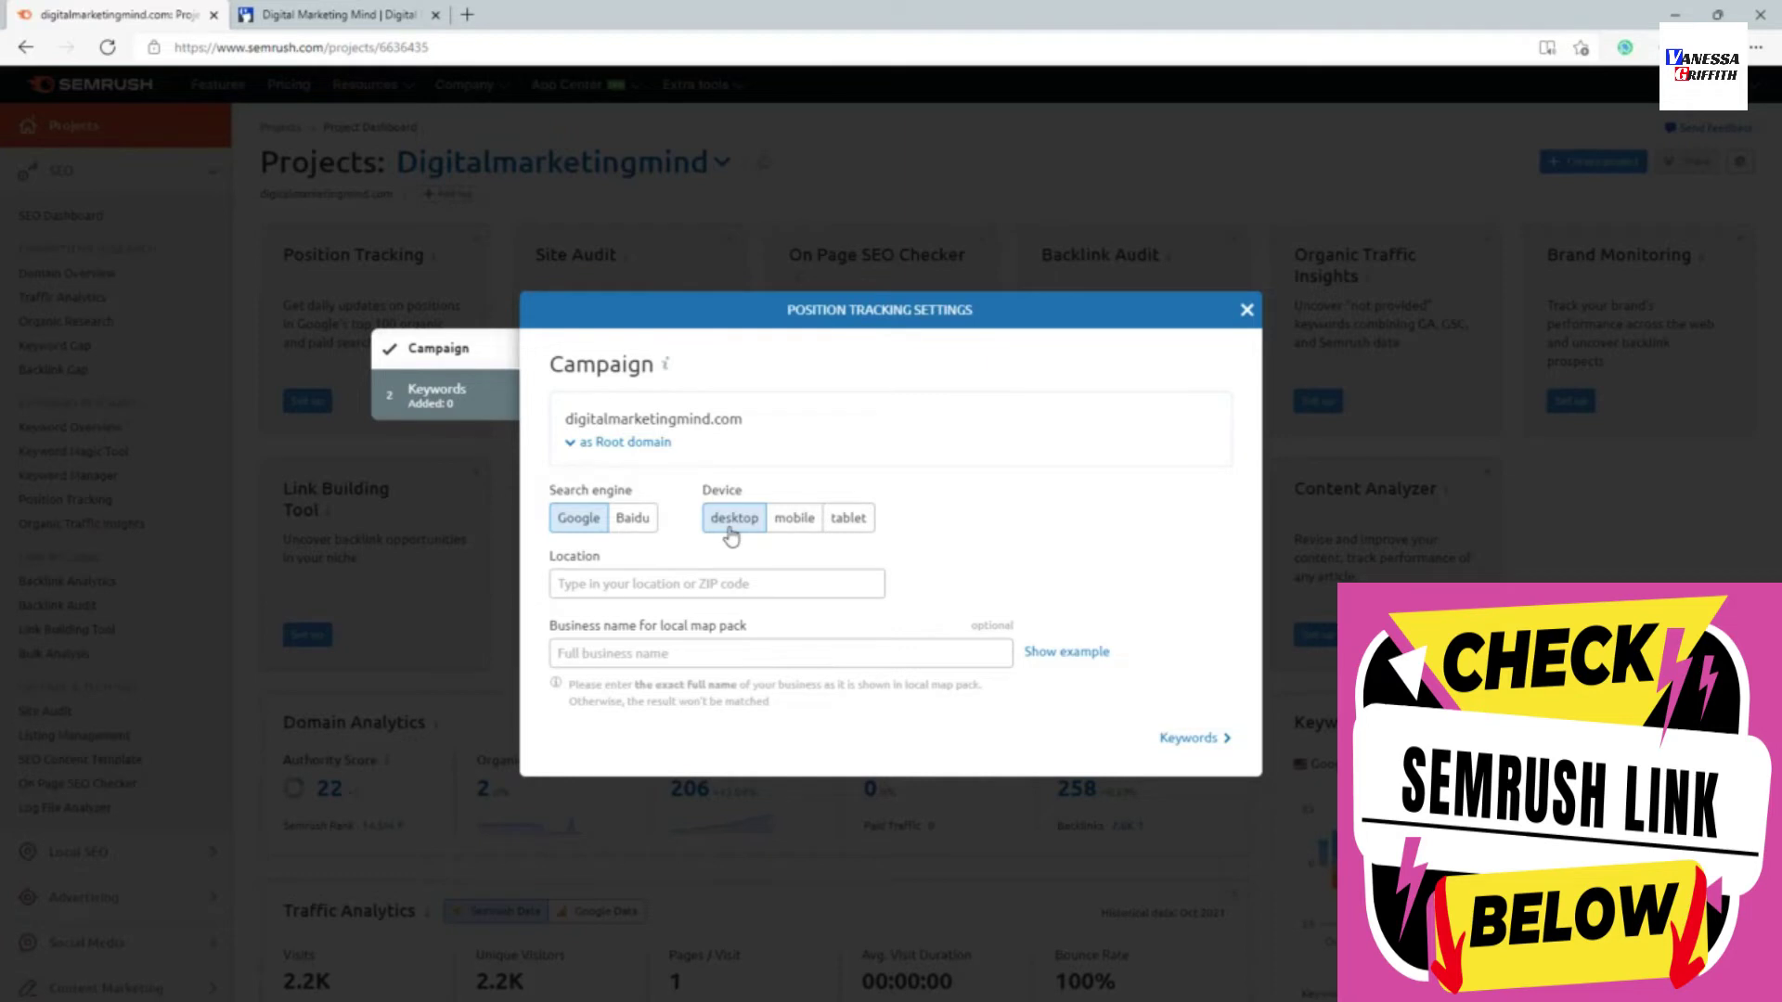
click(723, 583)
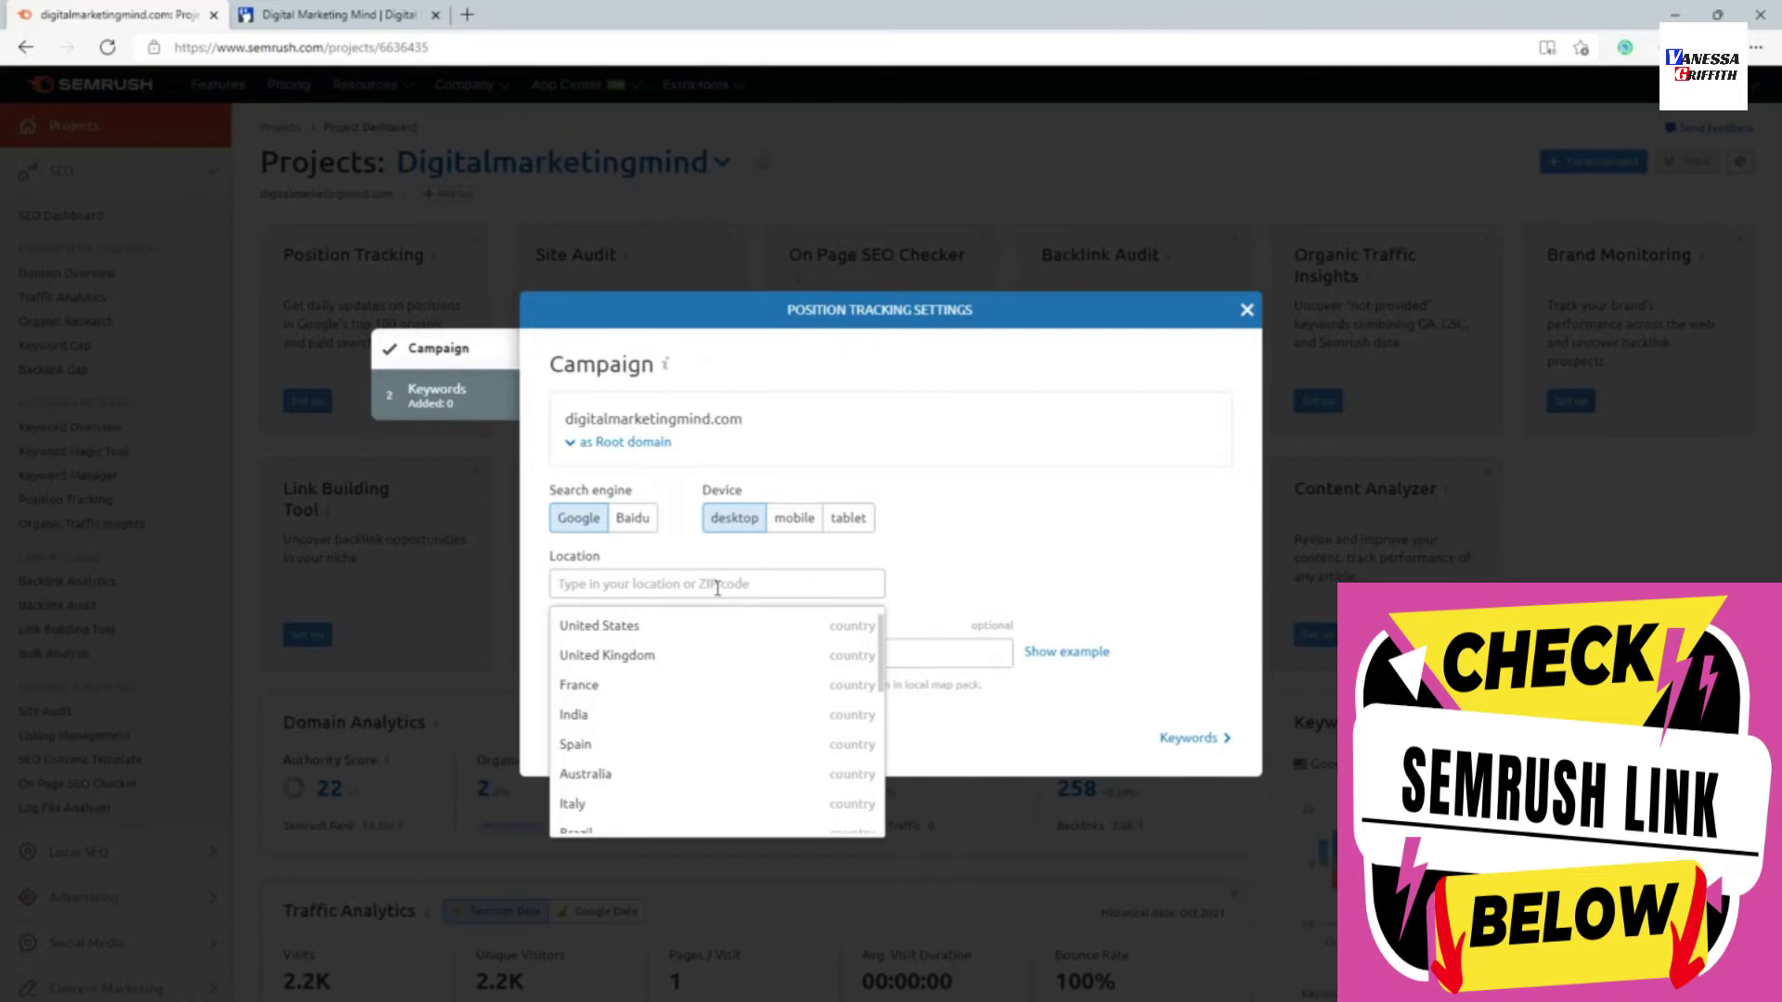
Replace the location with United States and keep English as the search language.
text(new)
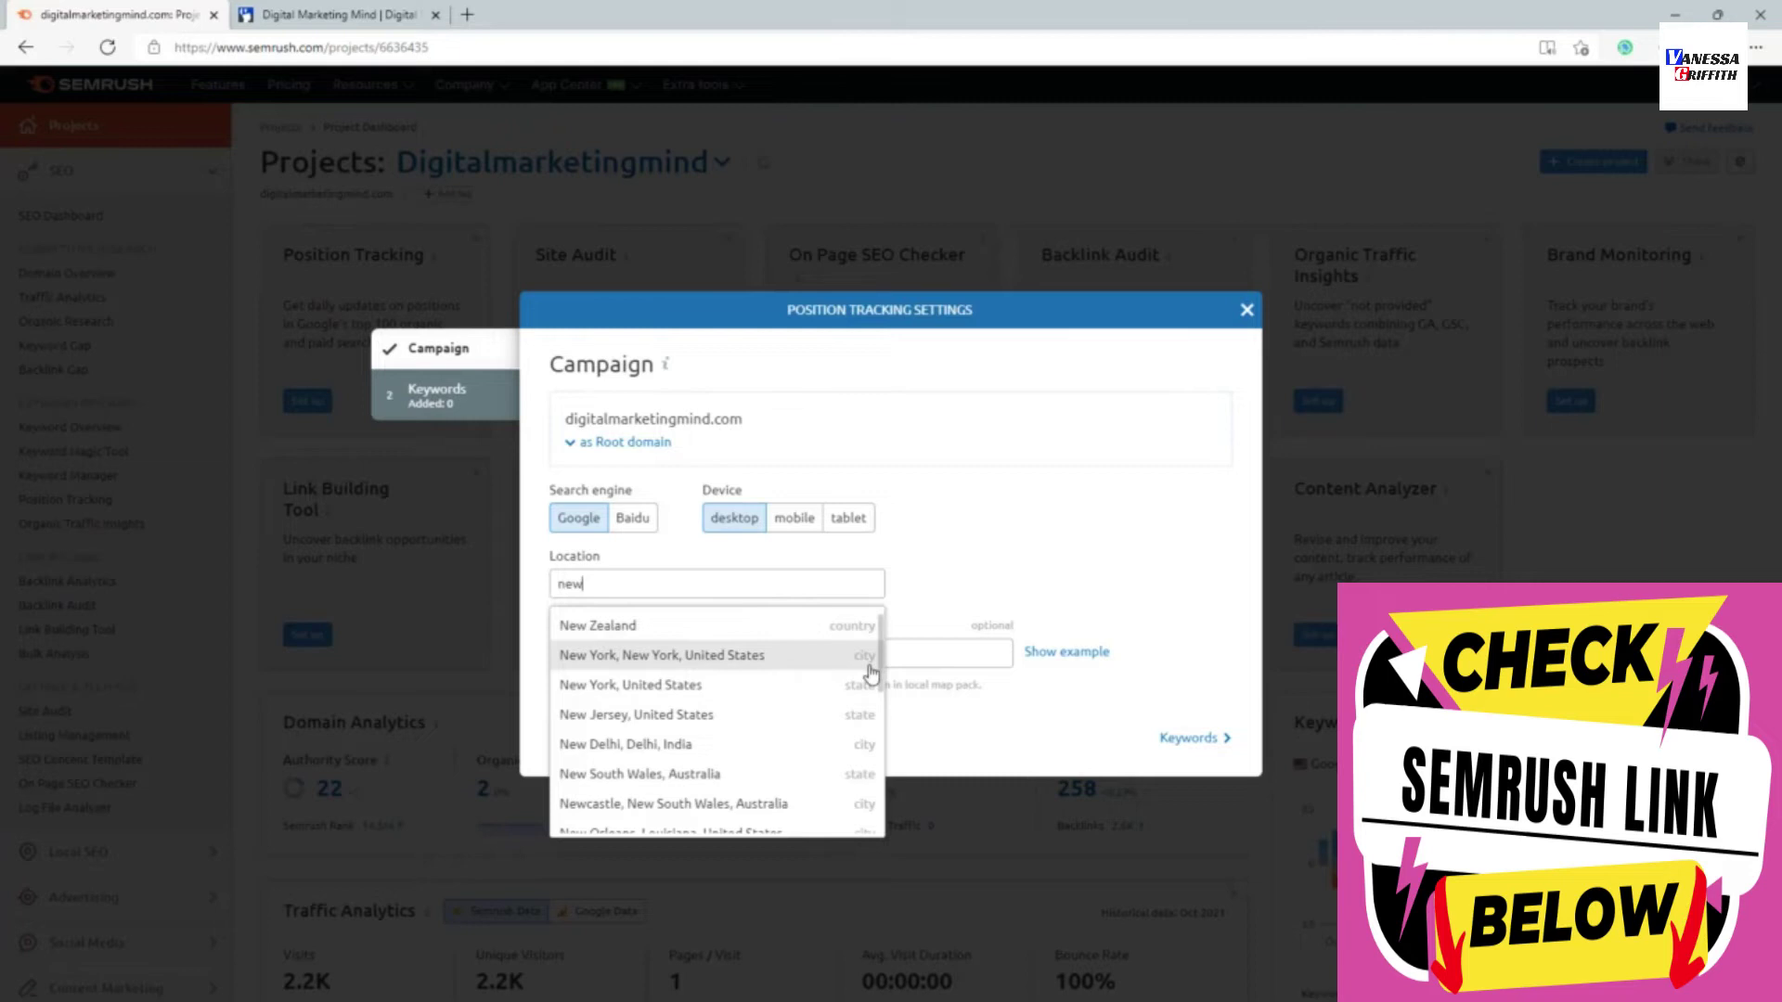
scroll(867, 698, down, 1)
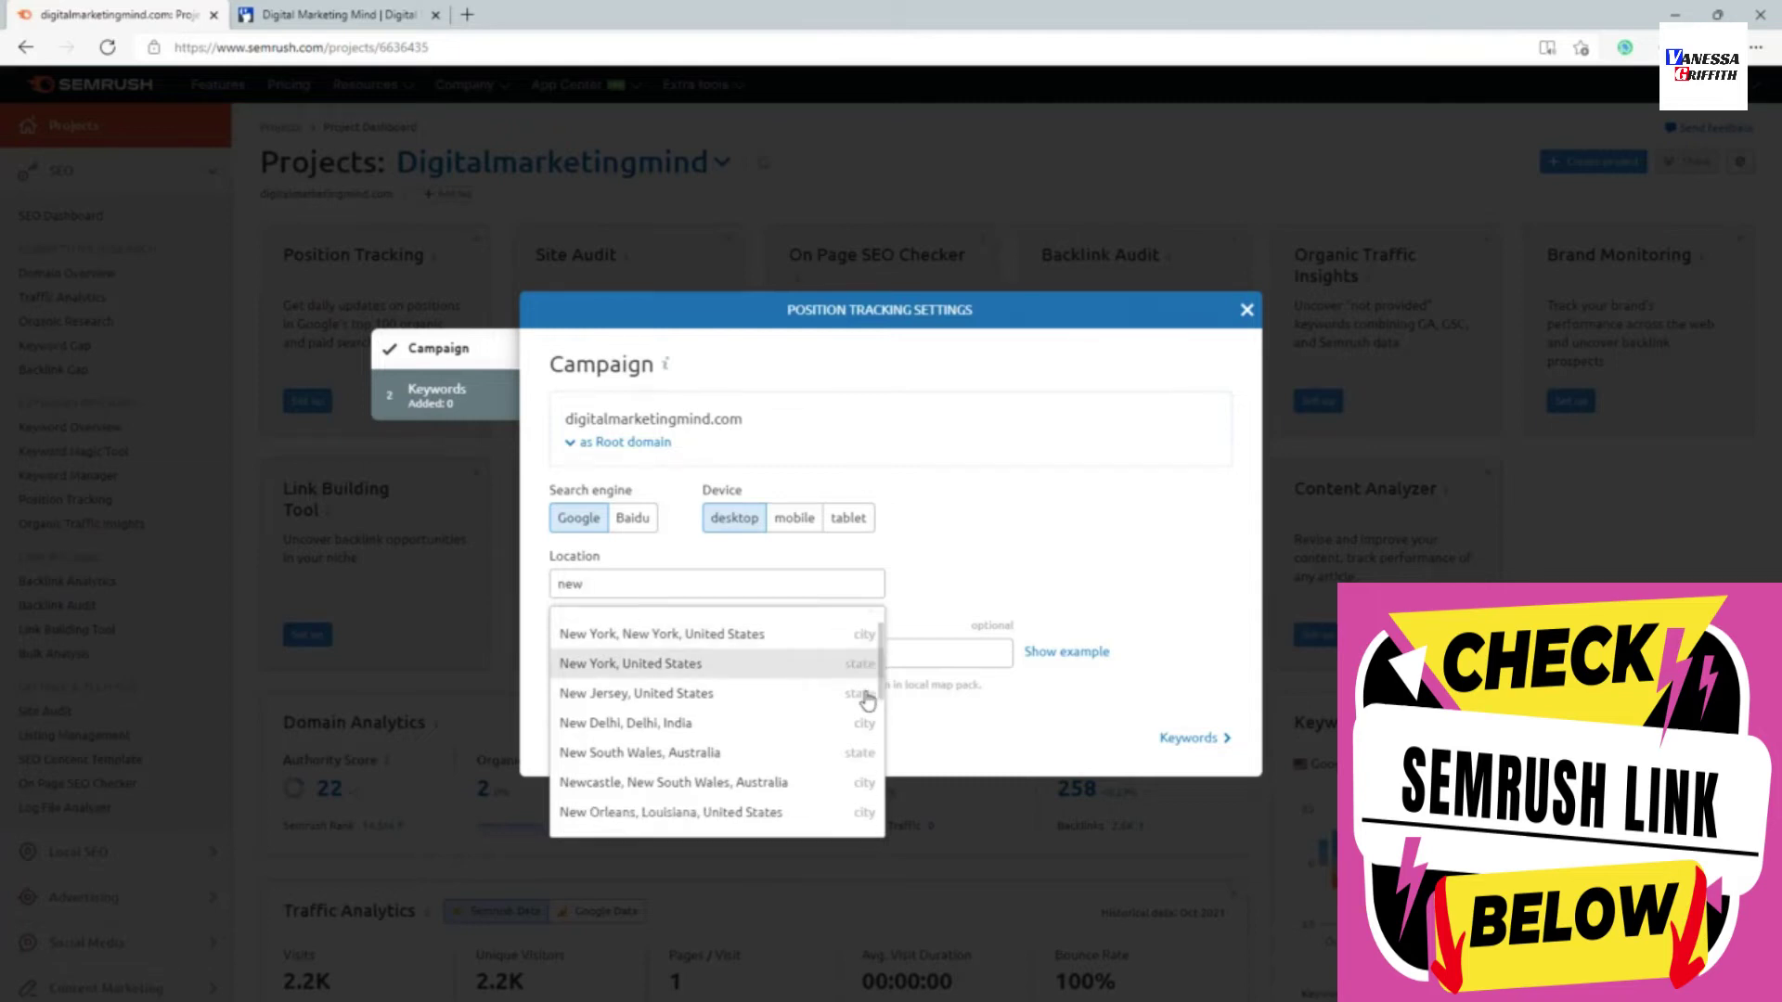
scroll(866, 698, up, 1)
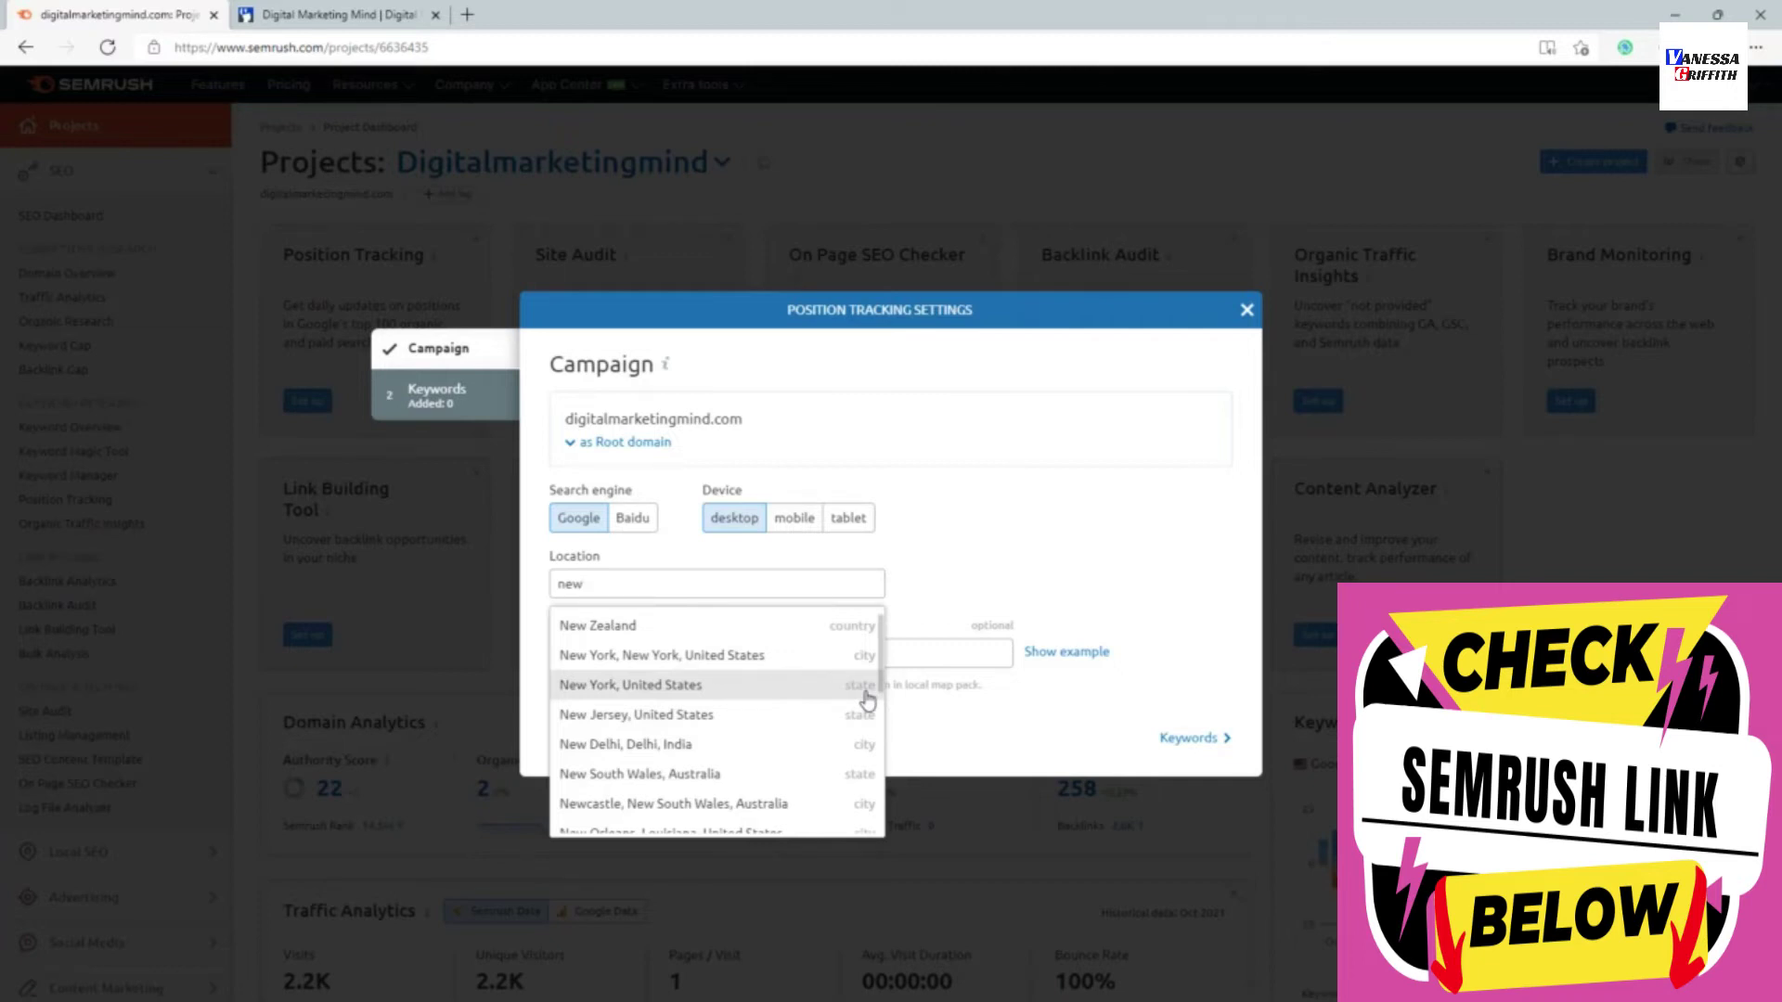
key(ctrl+a)
text(unite)
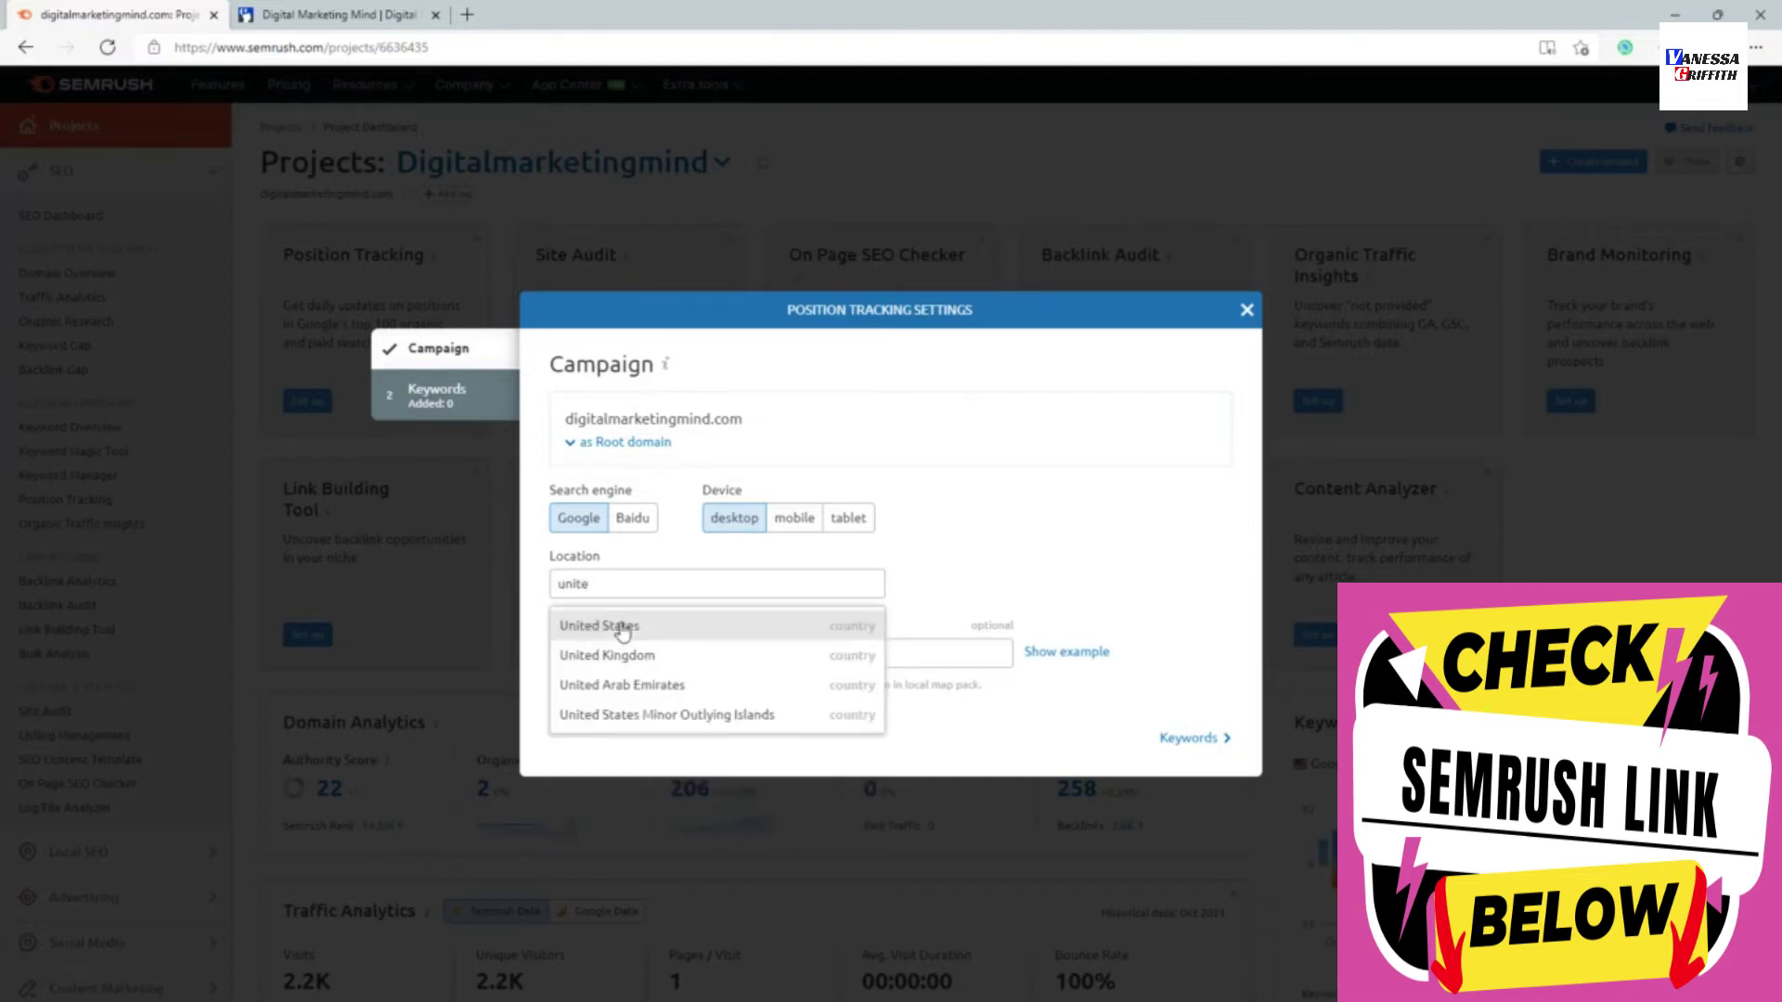
click(616, 624)
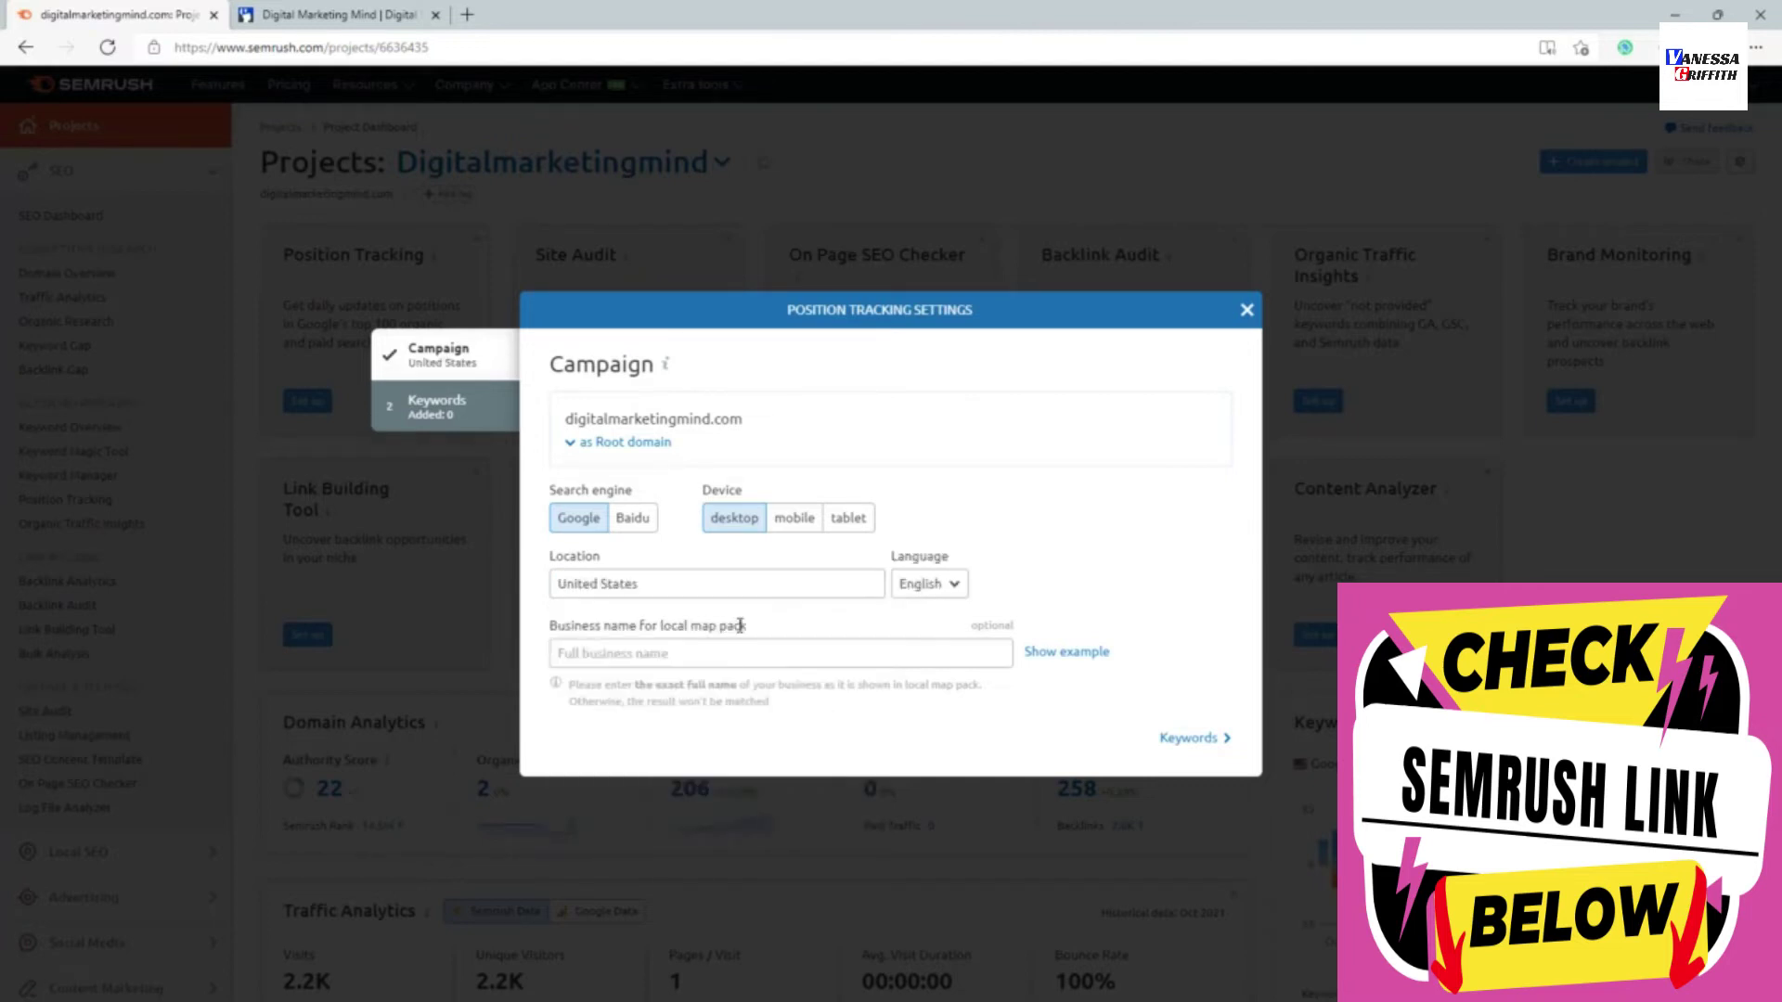
click(924, 587)
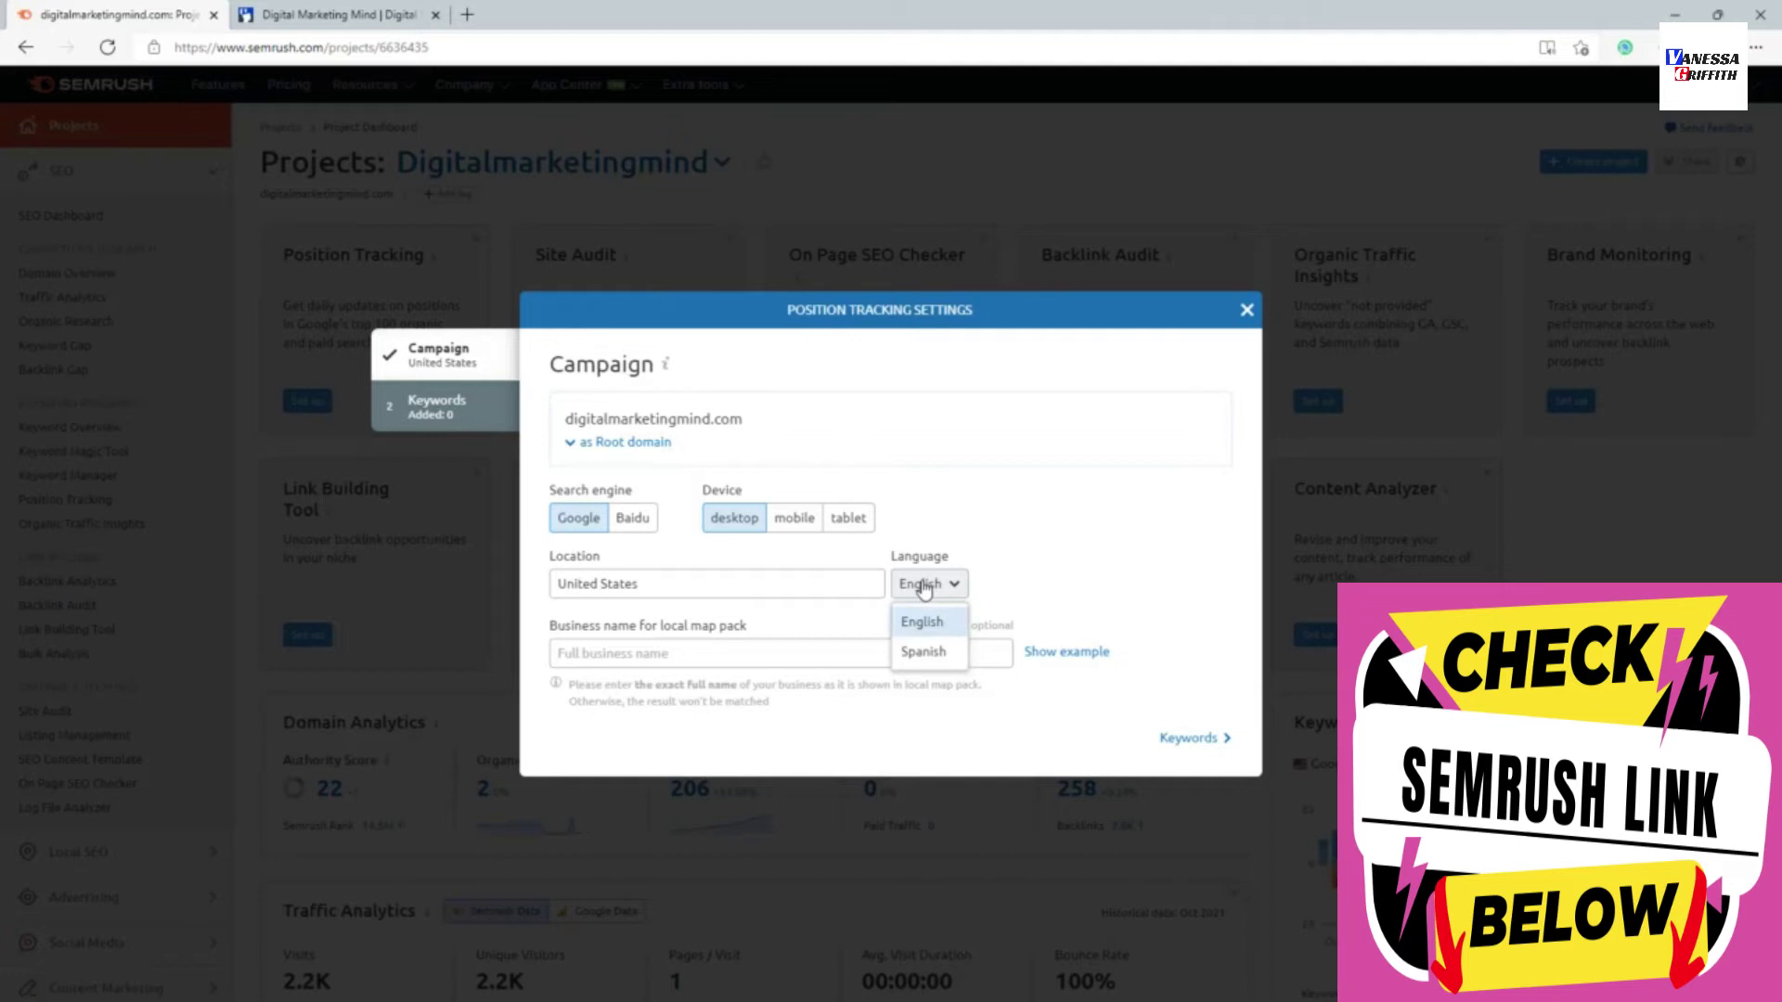
click(924, 588)
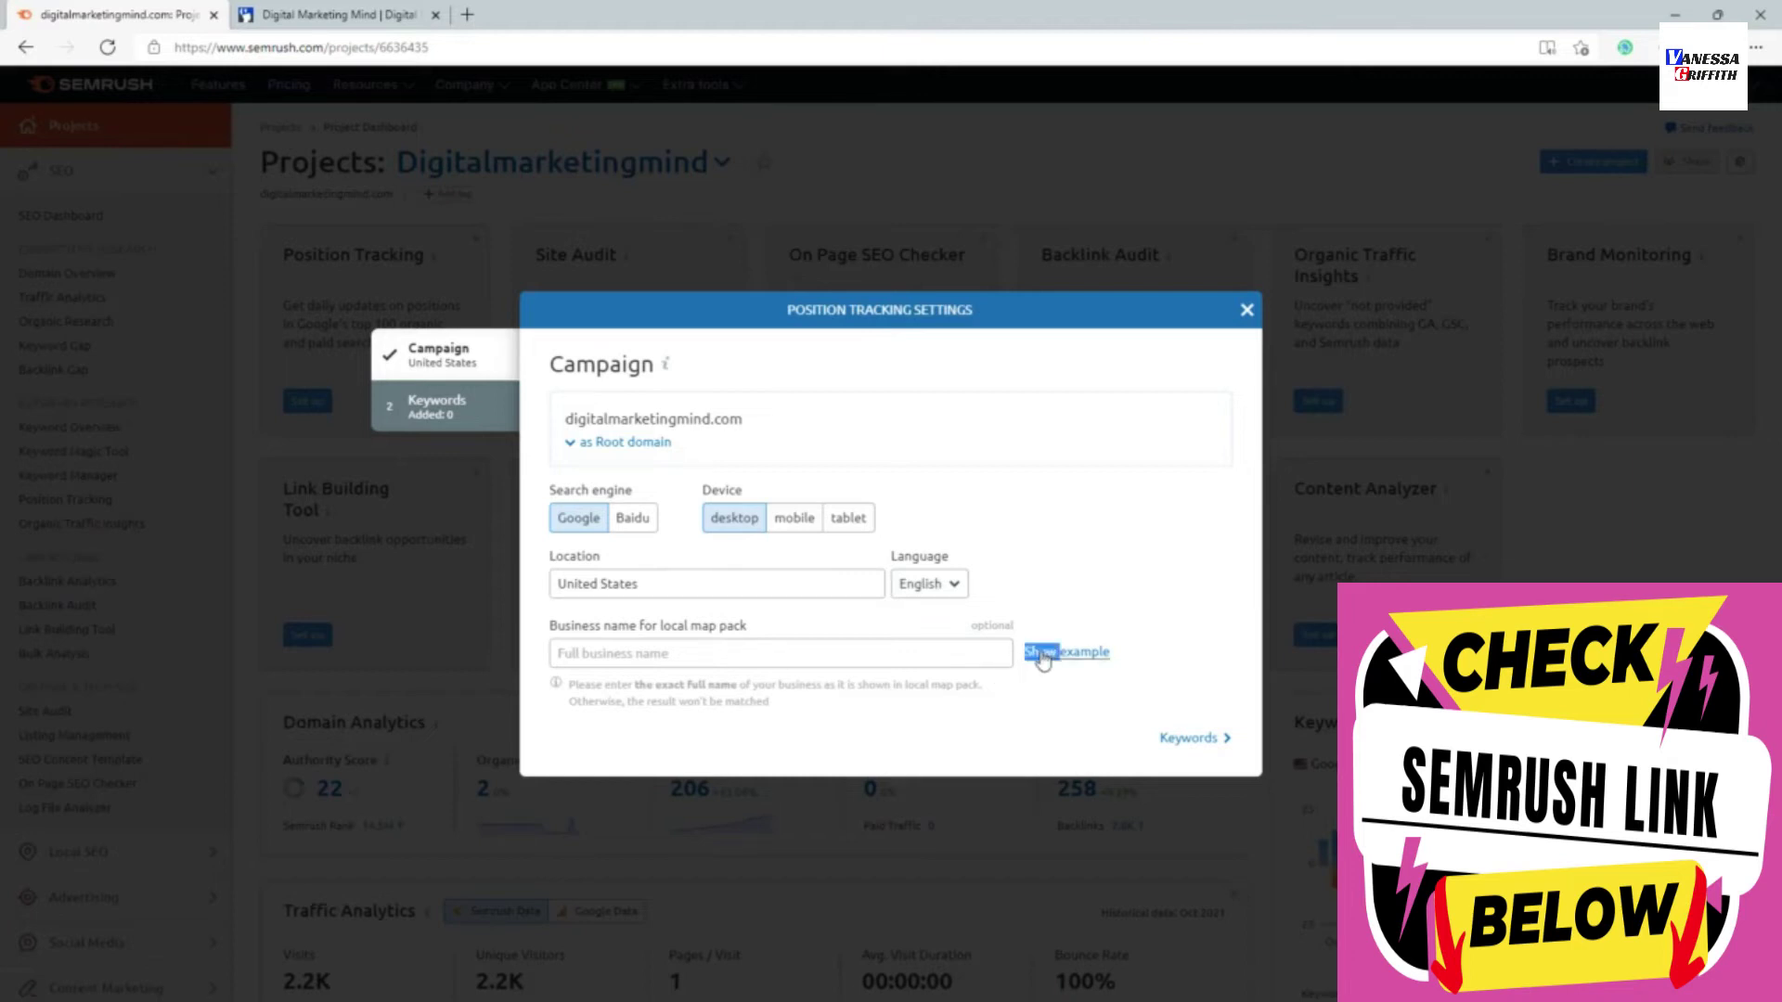
click(1084, 653)
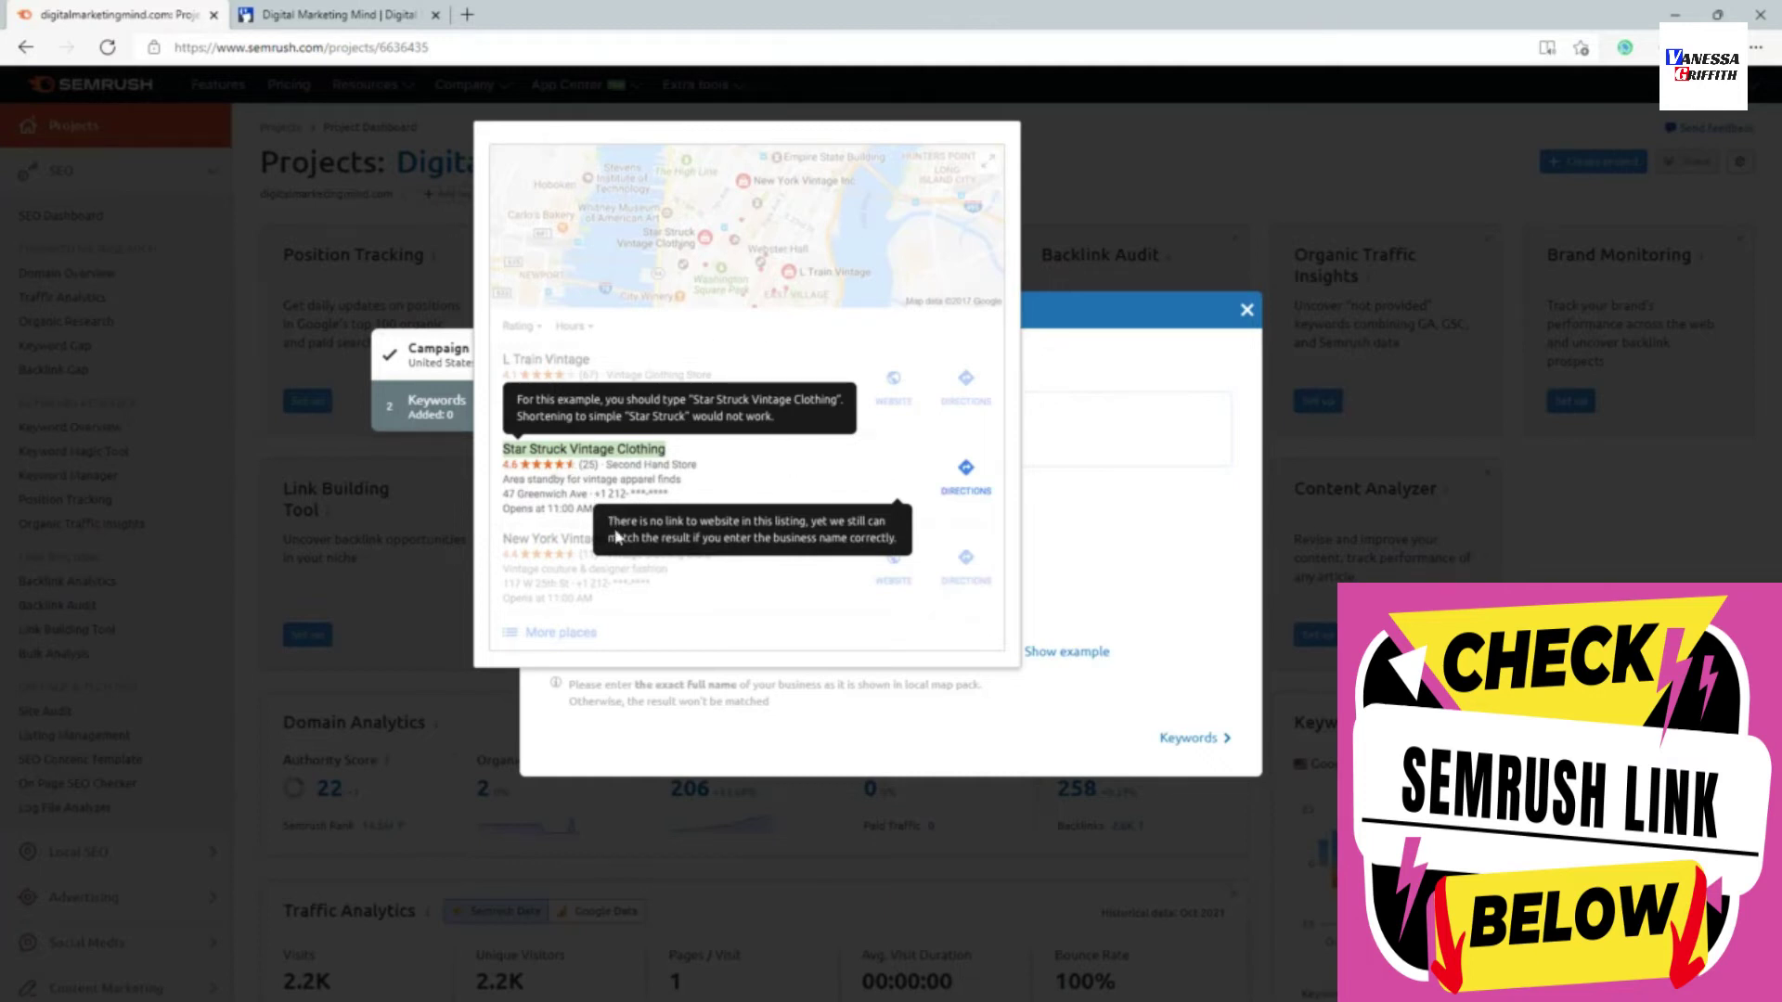
click(1192, 489)
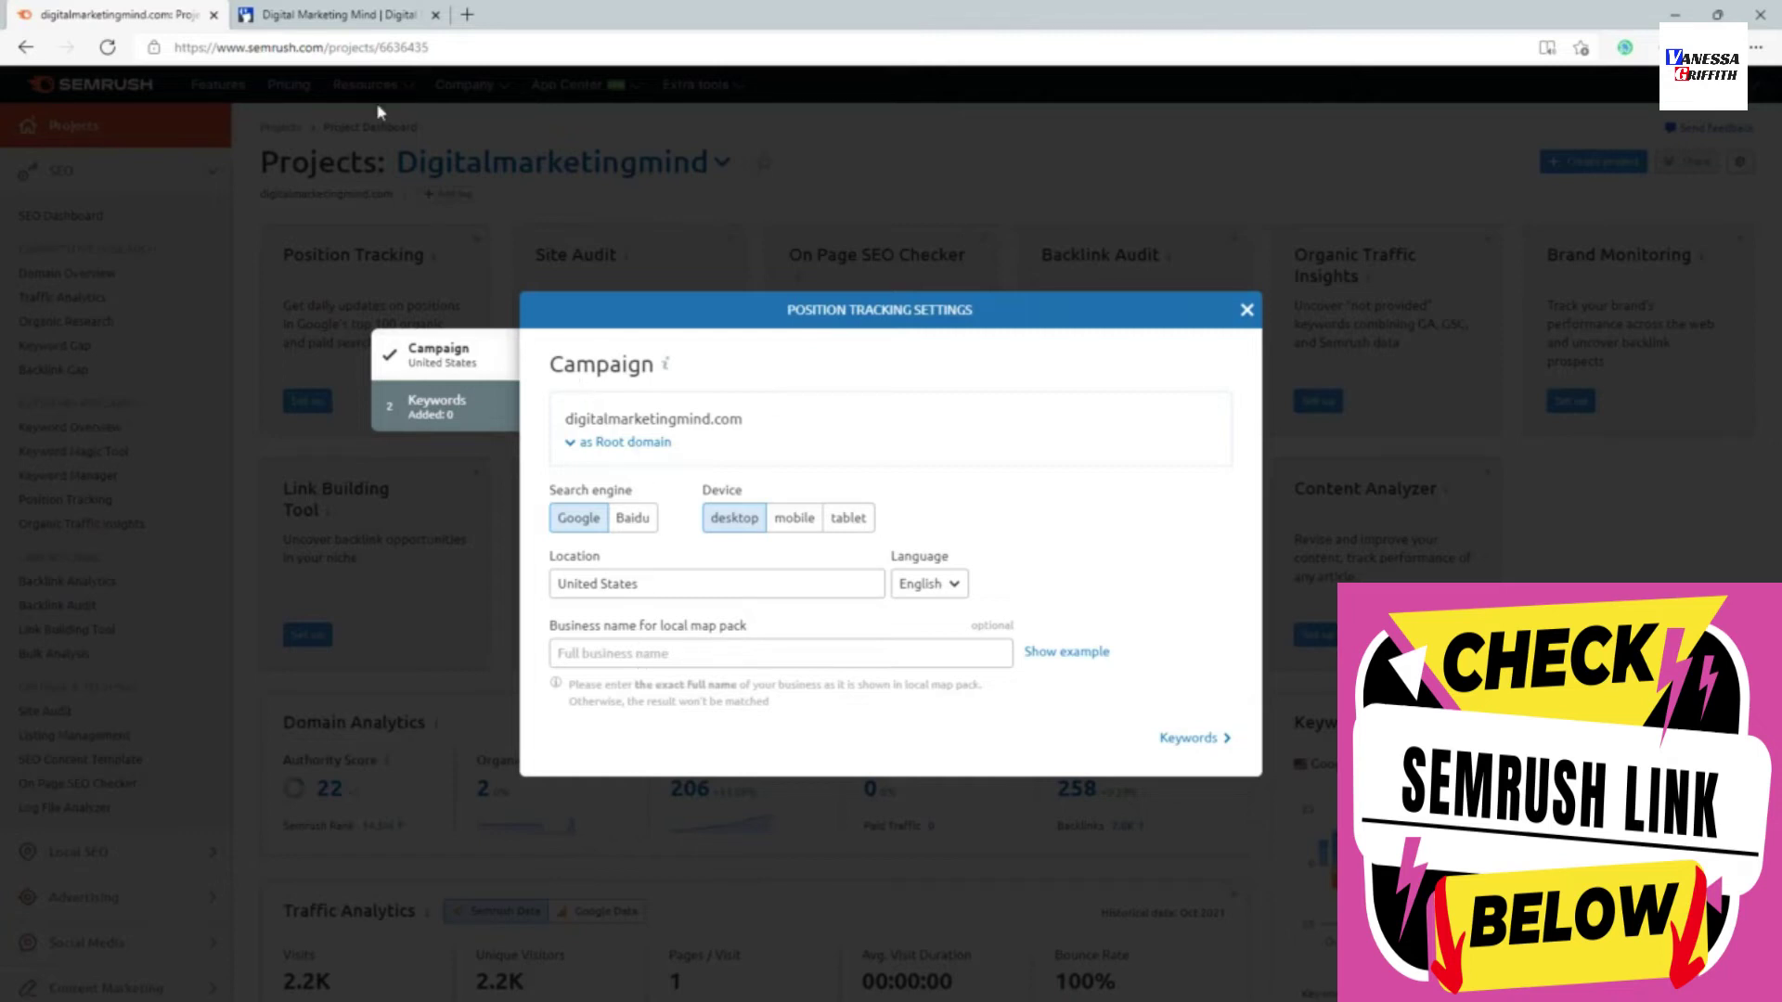
click(337, 13)
scroll(375, 214, up, 15)
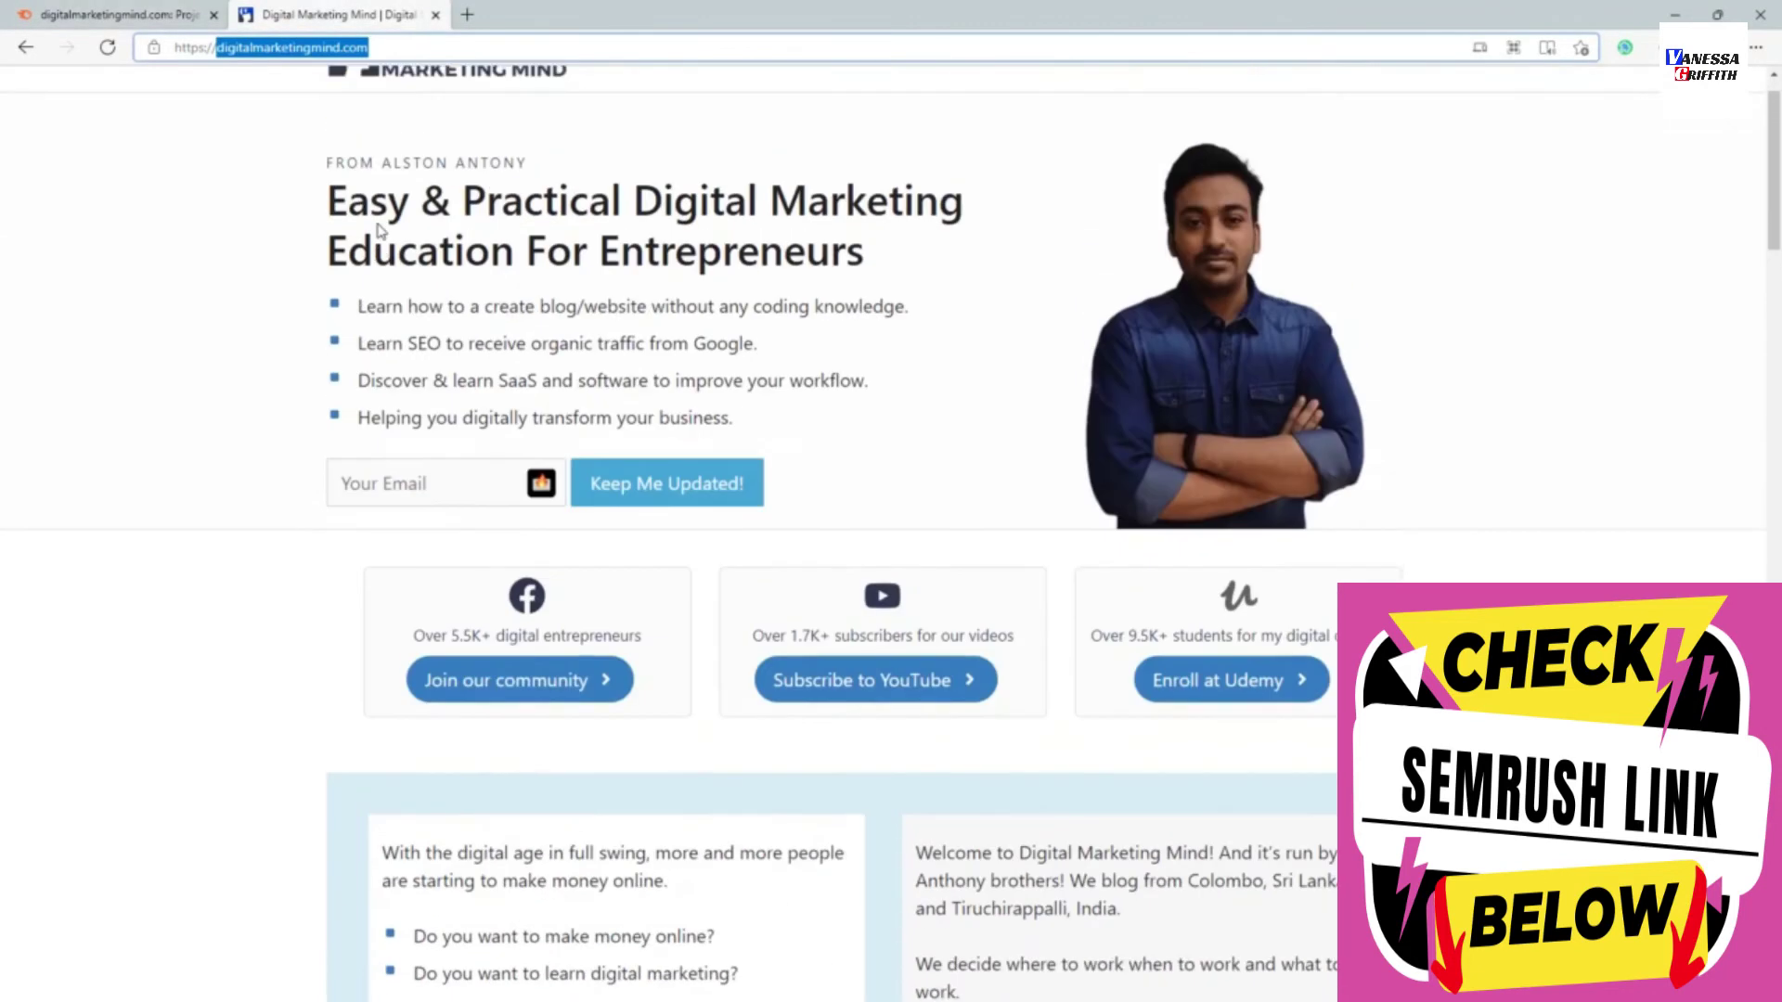
click(116, 14)
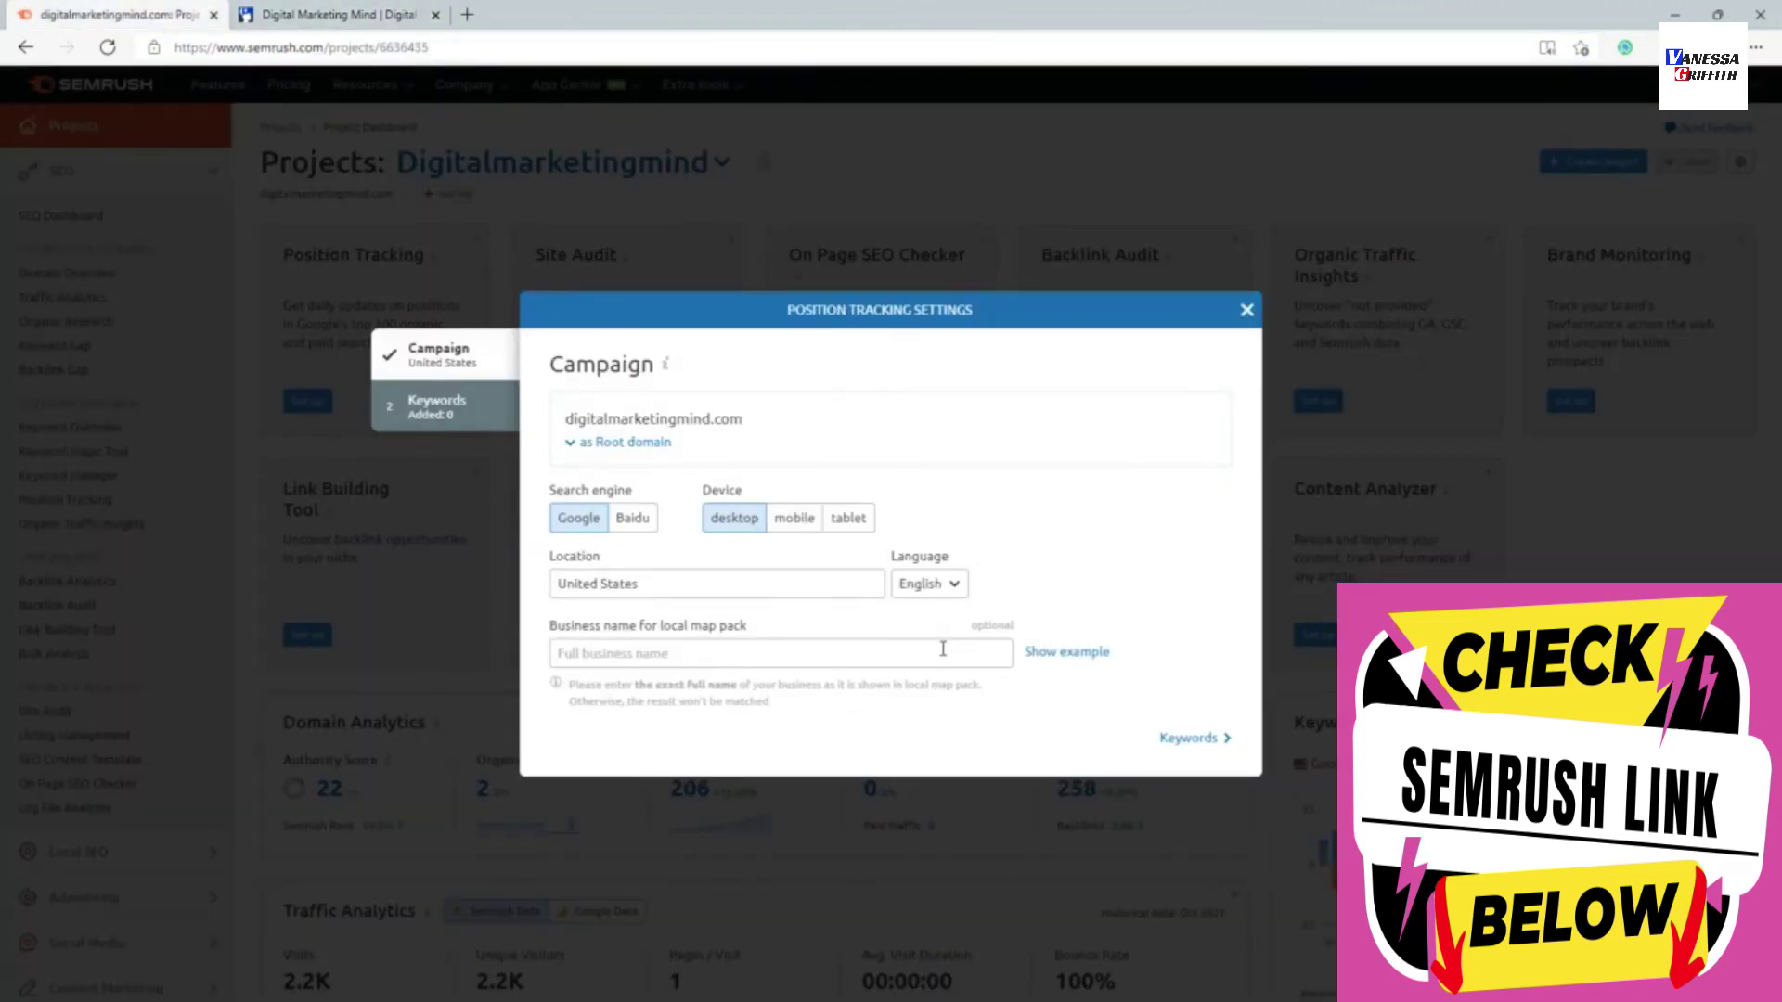
Continue from the campaign settings to the Keywords step of setup.
click(1192, 748)
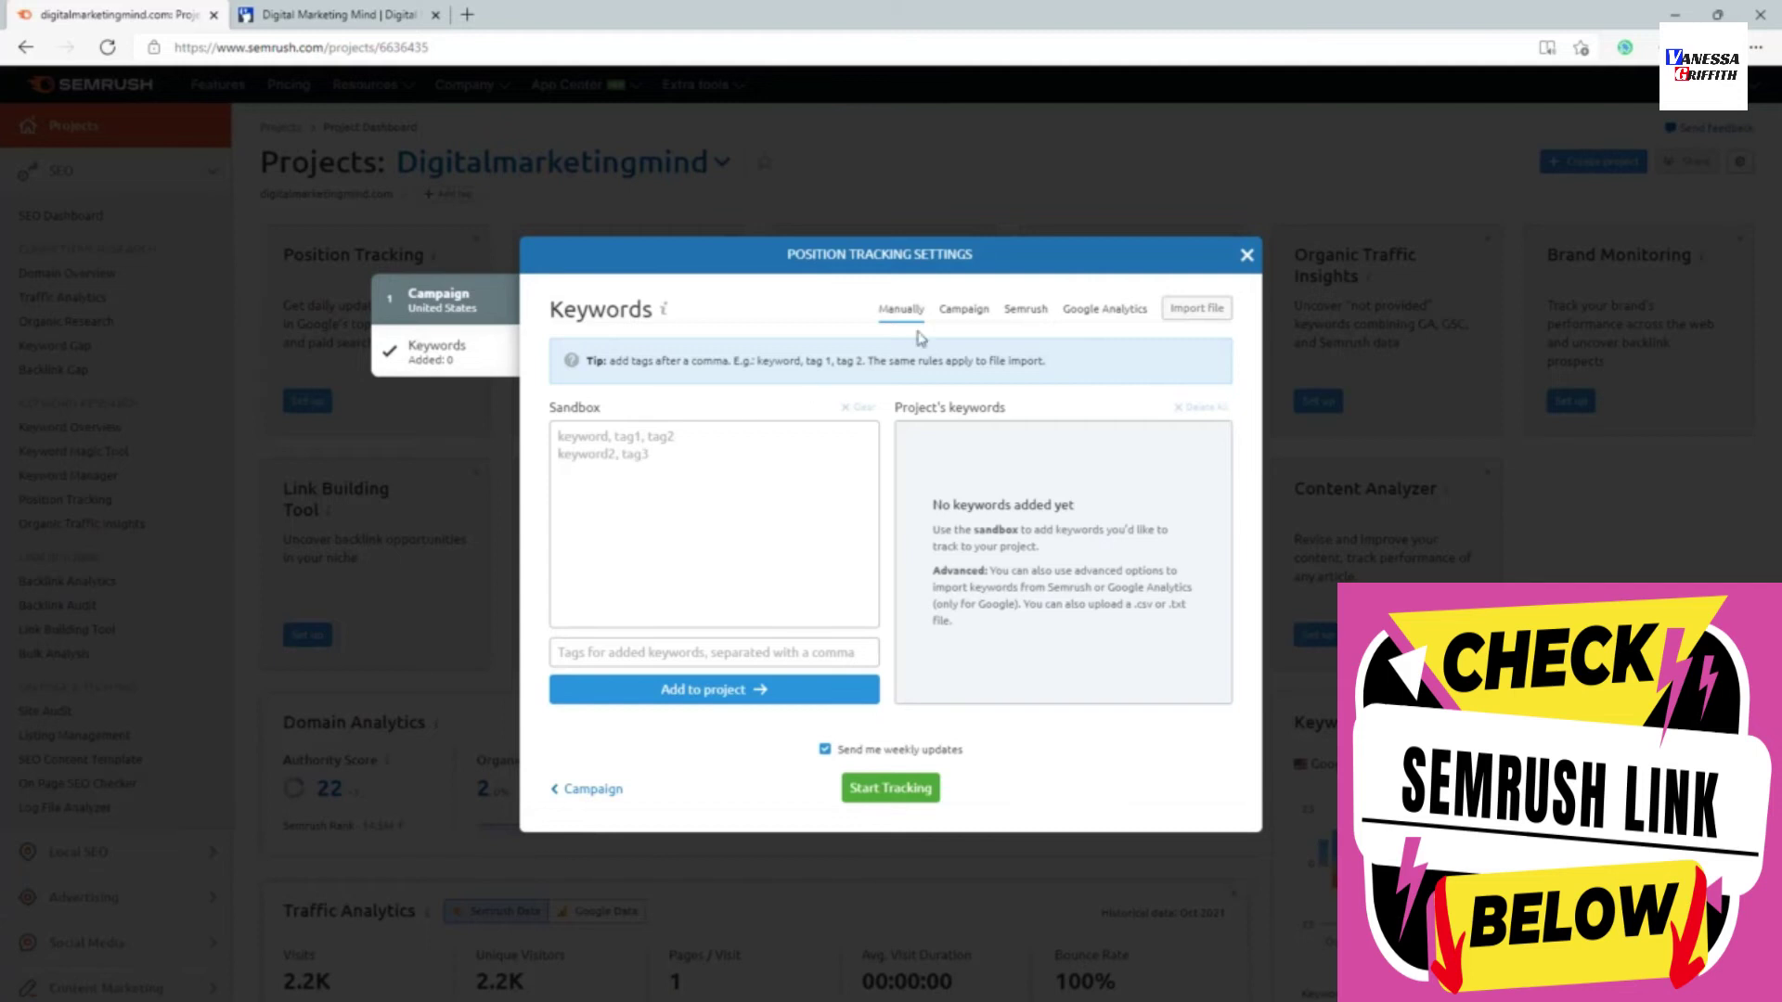
Add 'seo tutorial' (typo corrected) and 'digital marketing blog' to the project, then empty the sandbox.
click(805, 442)
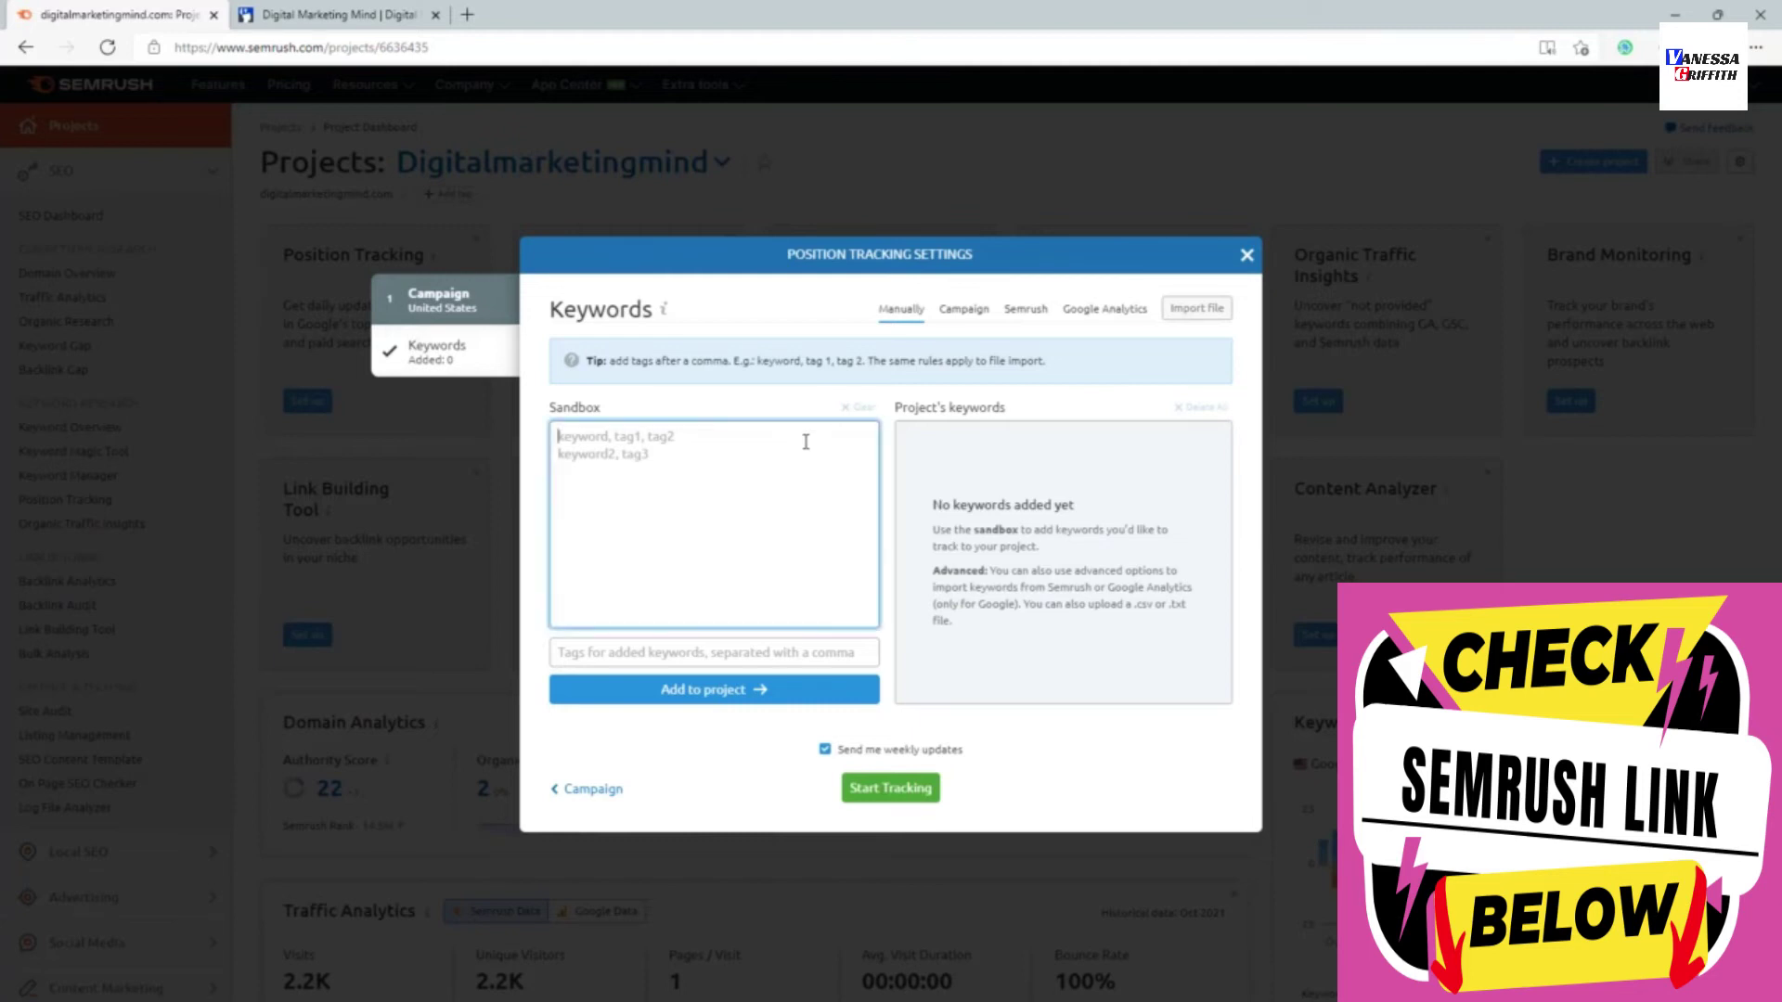
text(seo tu)
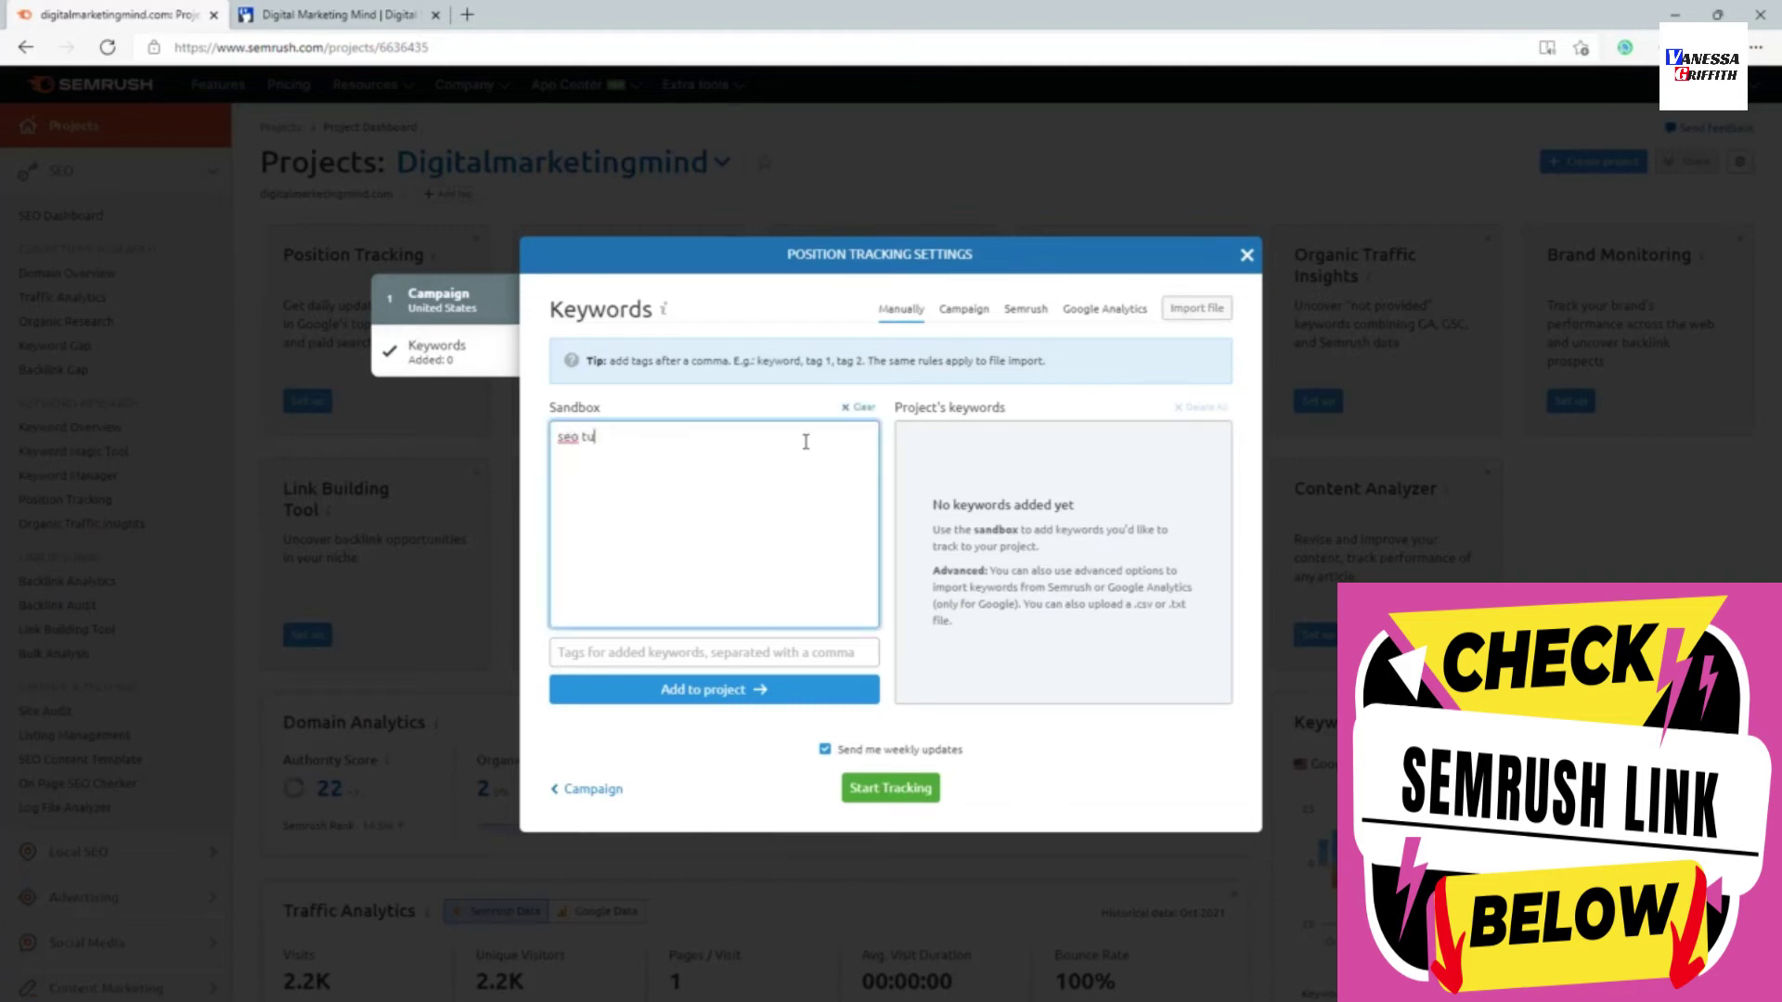
text(torail)
right_click(596, 436)
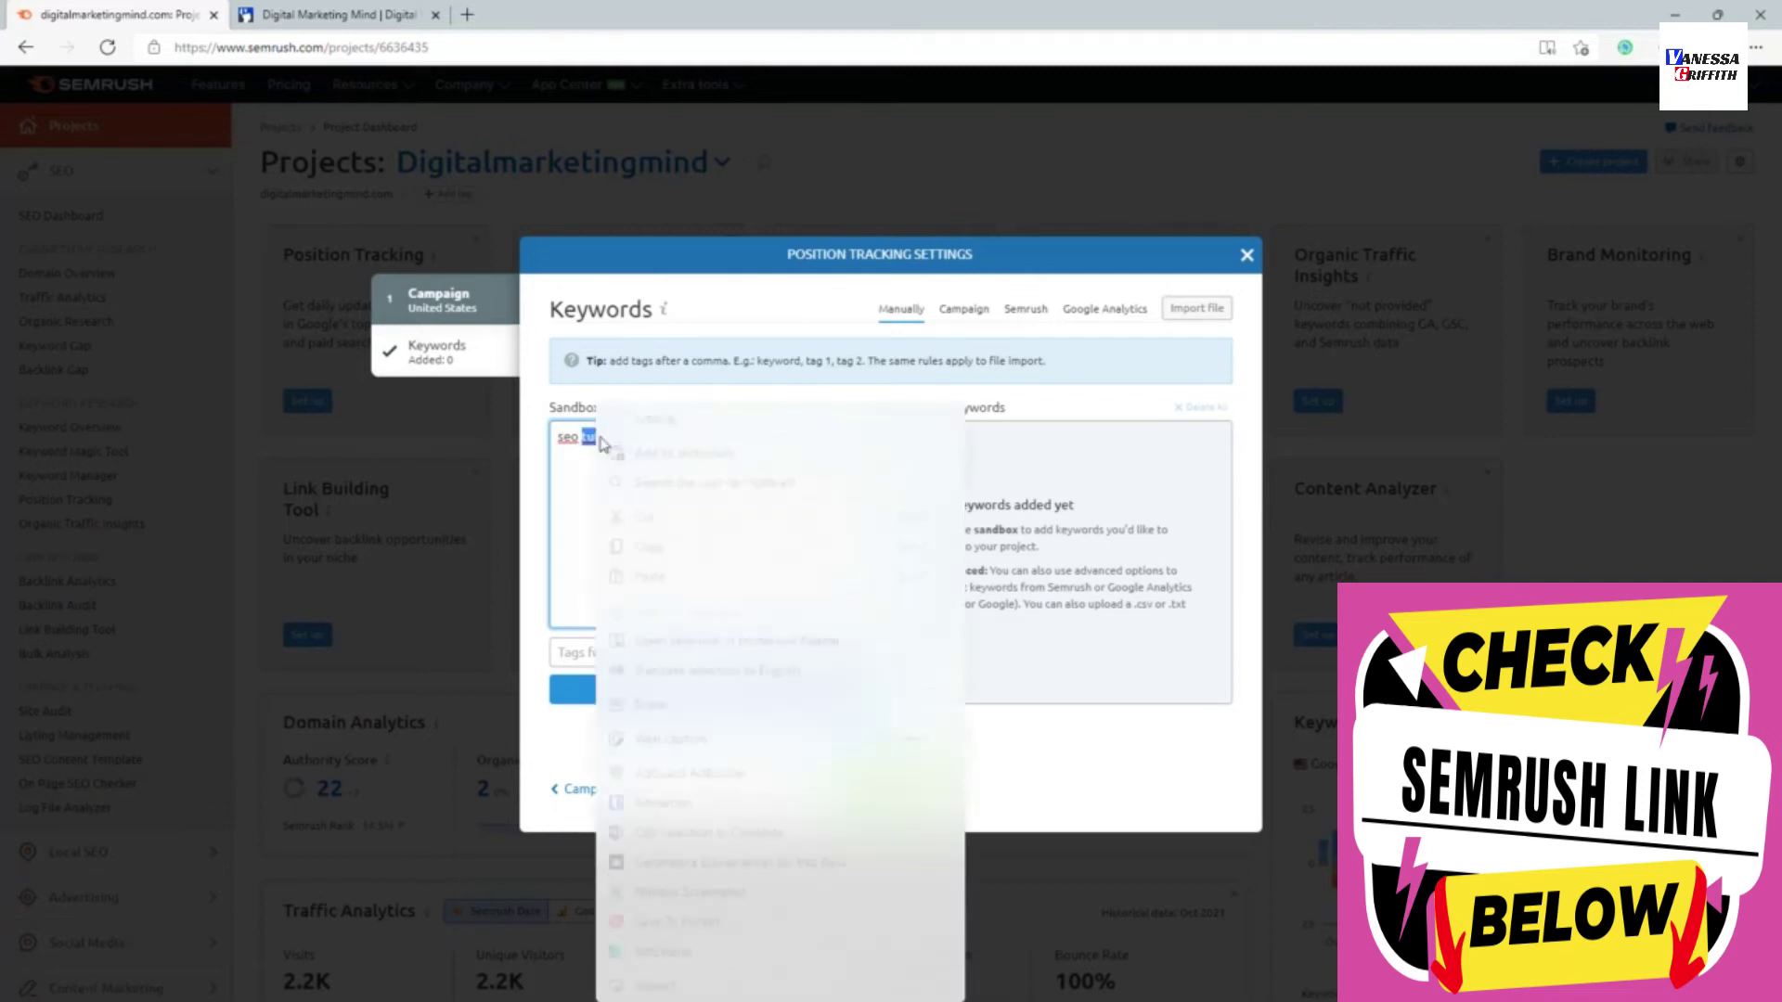
click(654, 435)
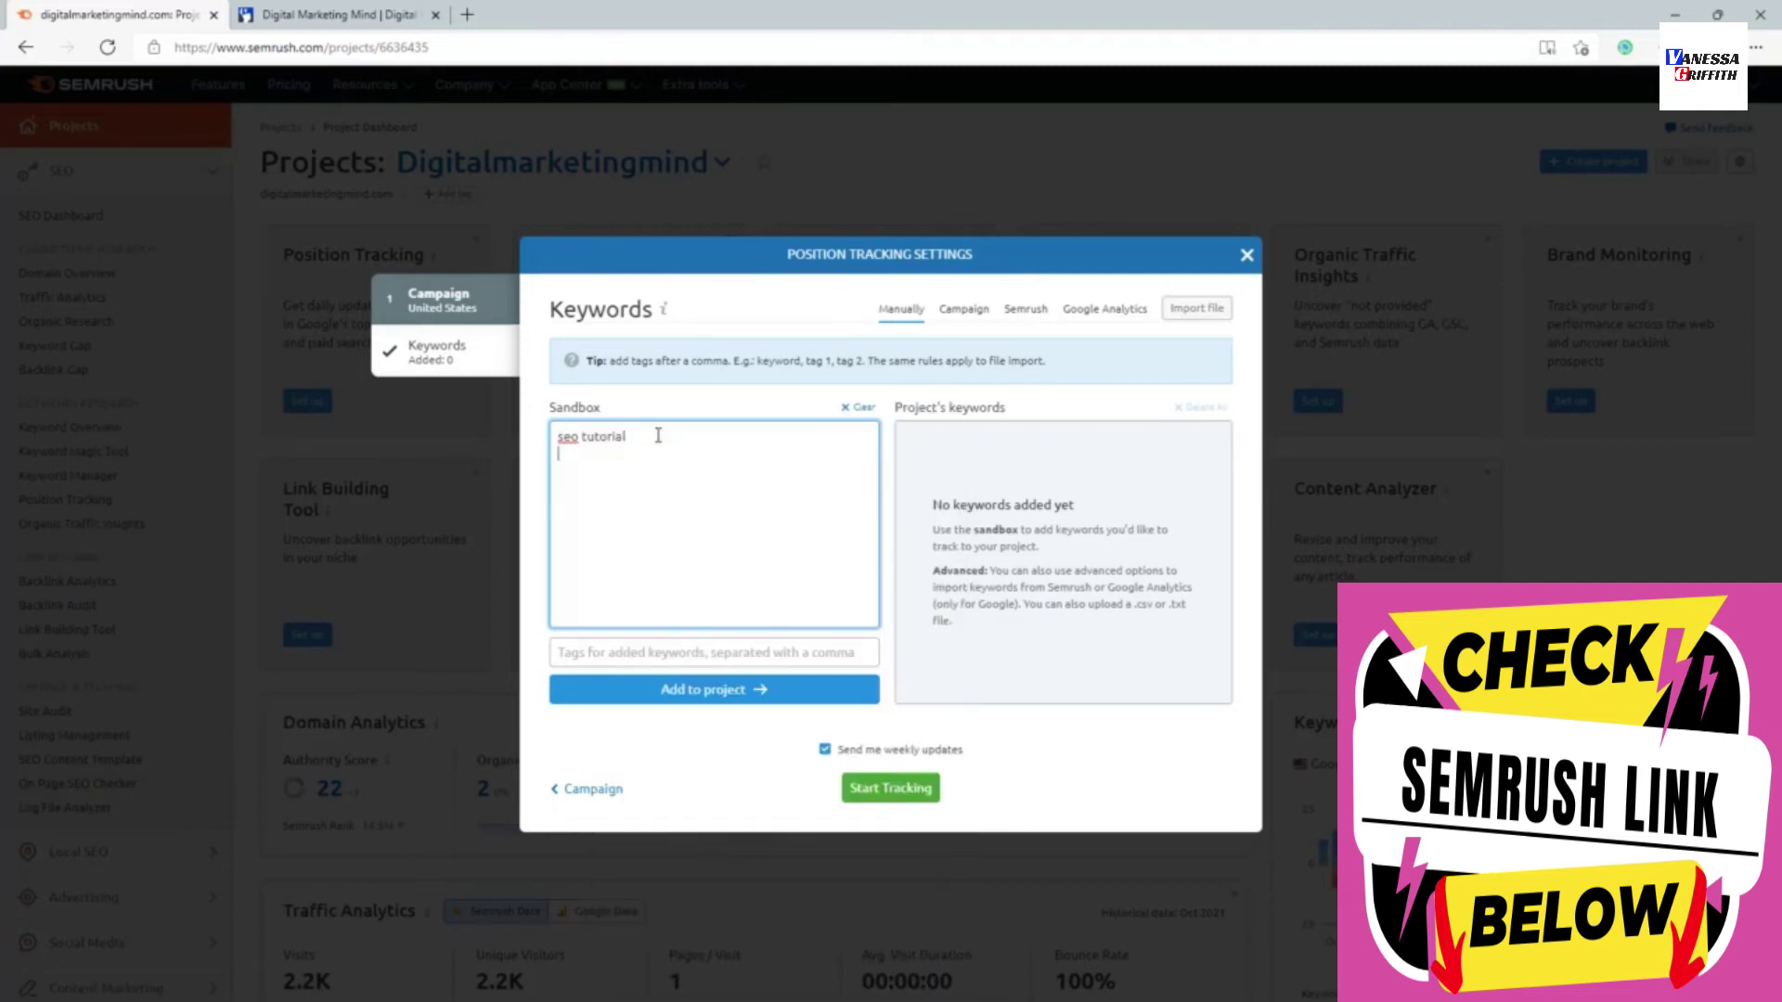
text(digital marketing blog)
key(Return)
click(719, 689)
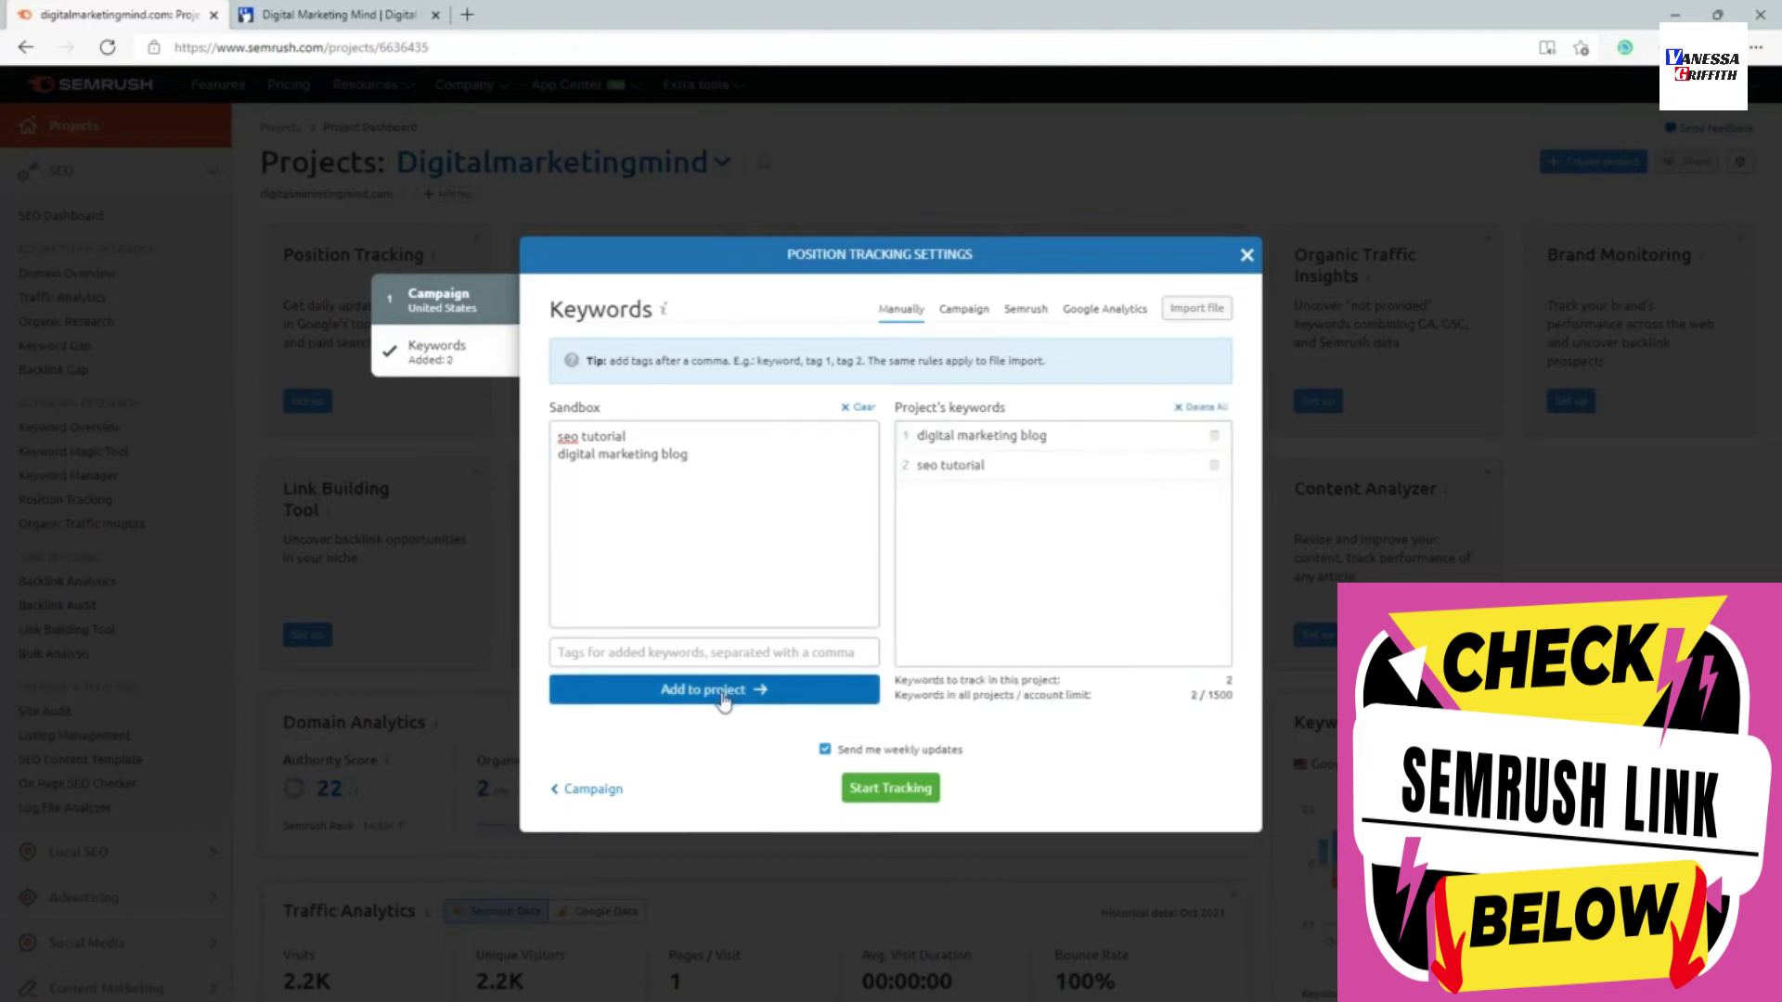
drag(688, 455, 557, 432)
key(BackSpace)
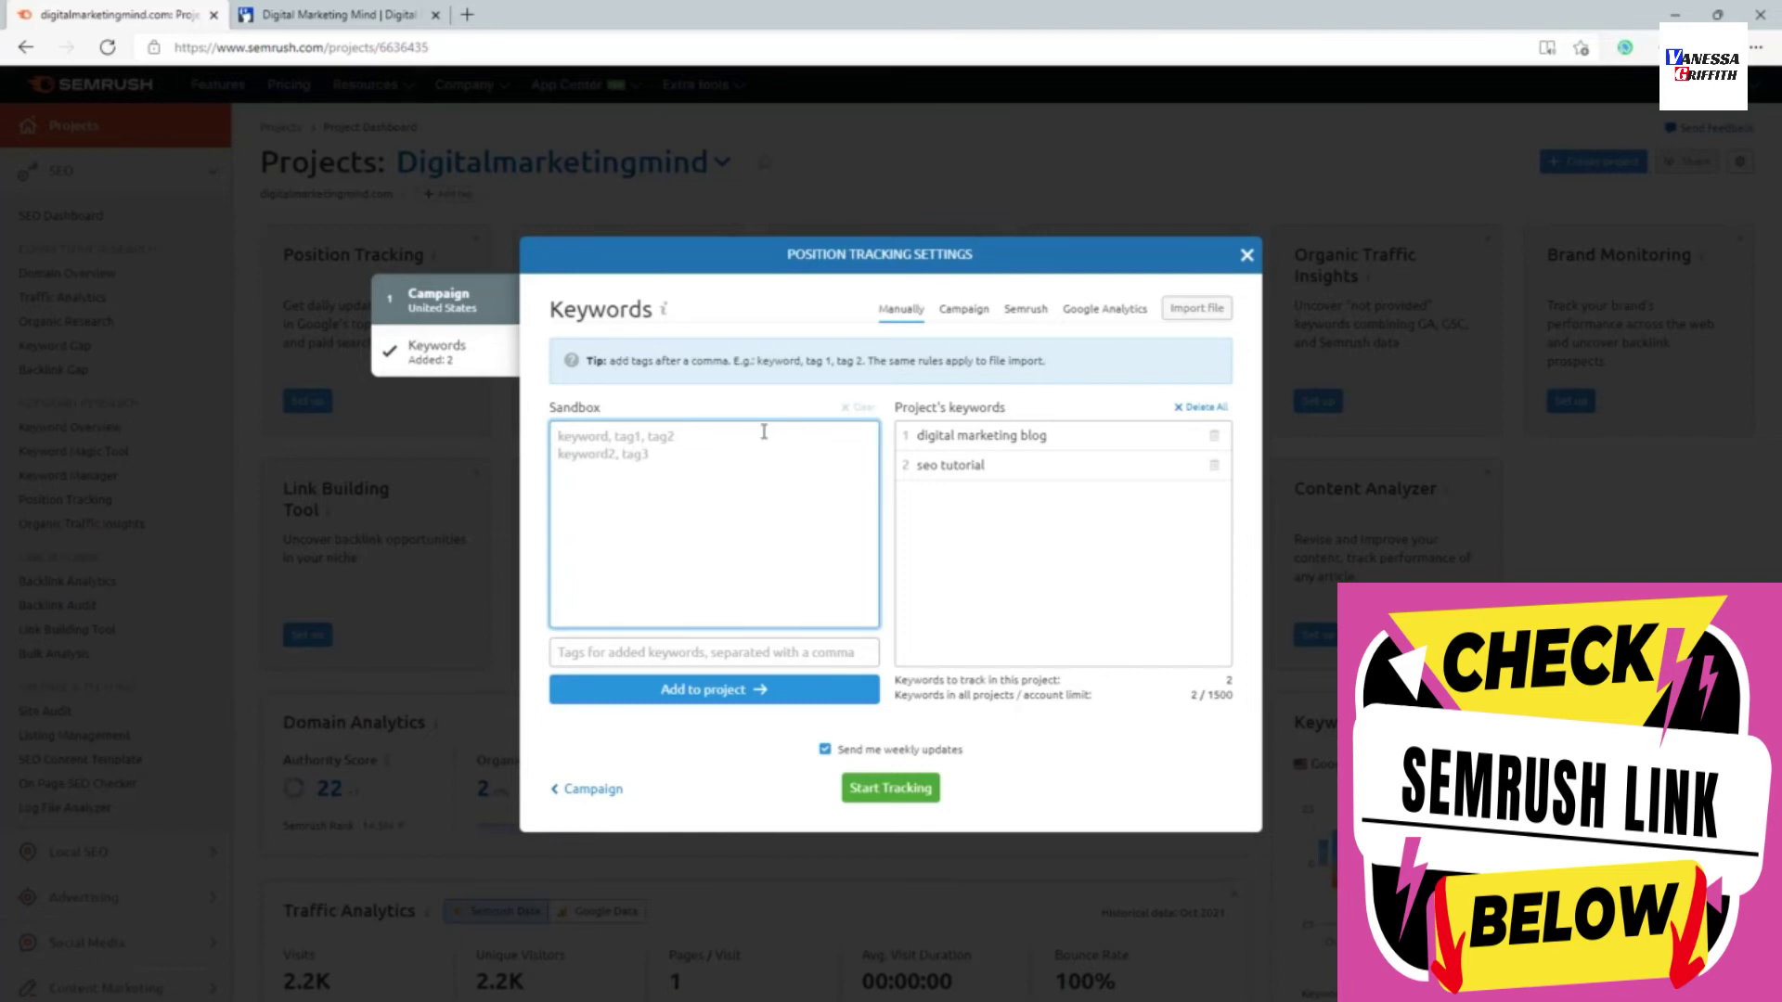
Look at the Campaign import option, then switch to importing keywords from Semrush reports.
click(965, 311)
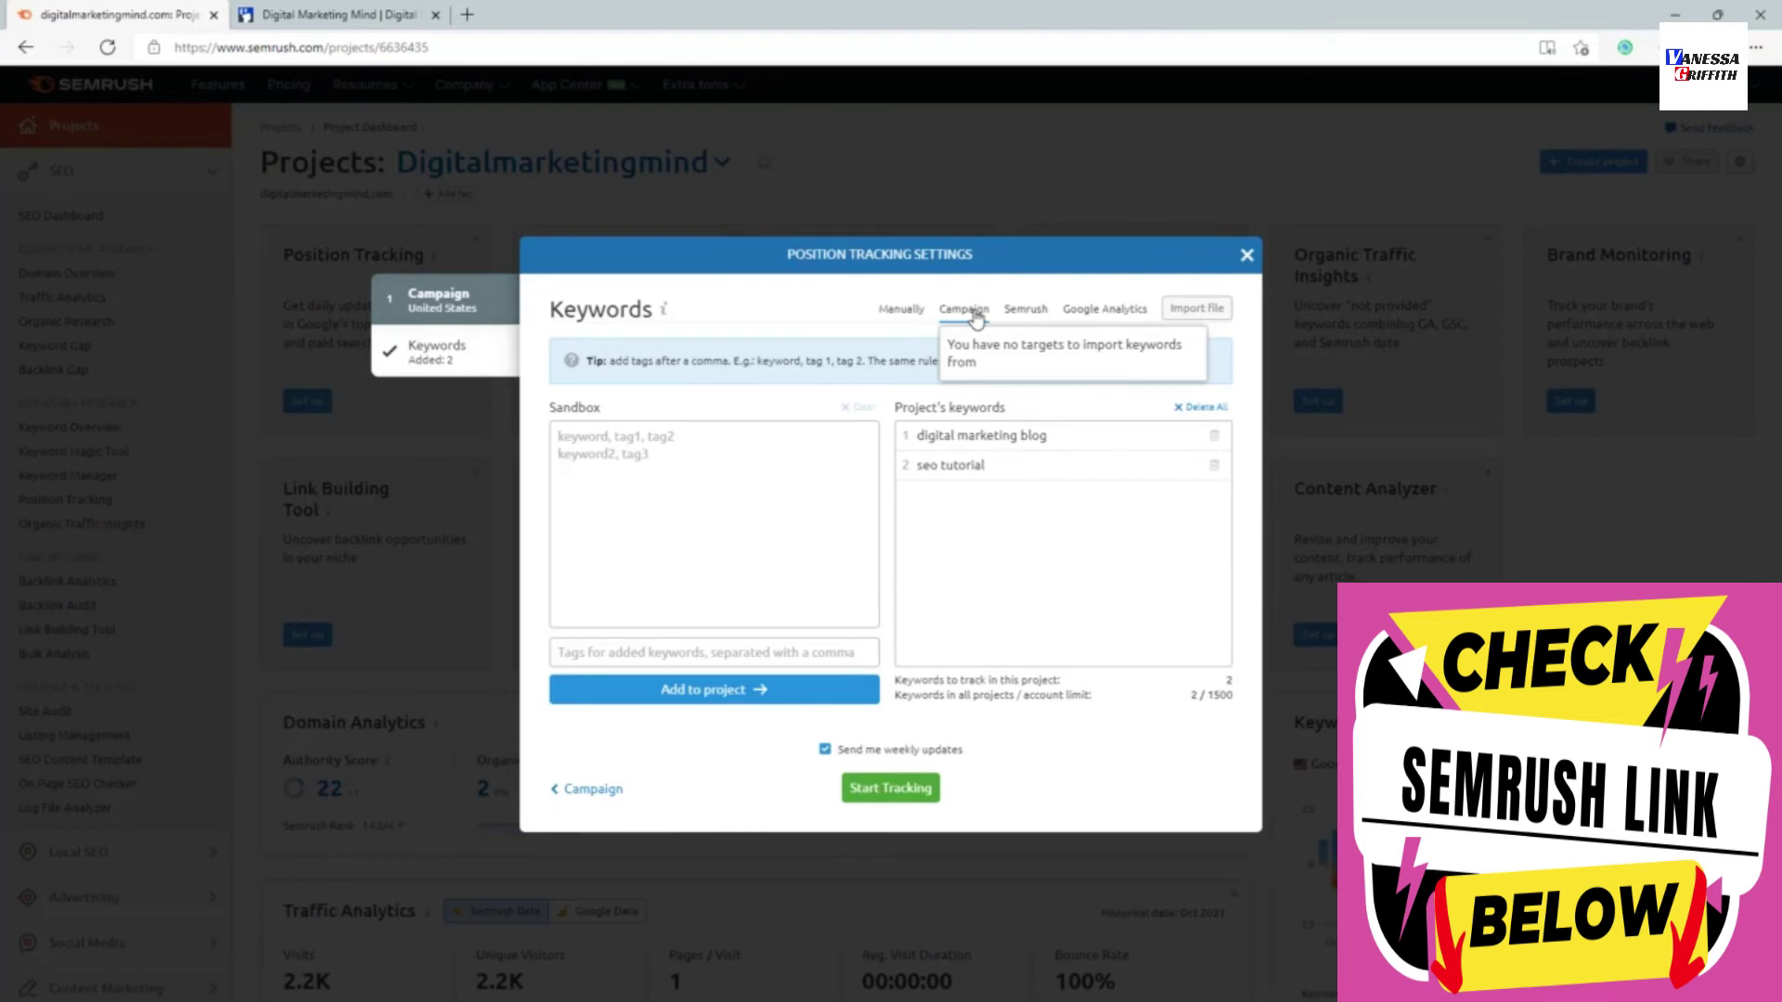
click(1024, 311)
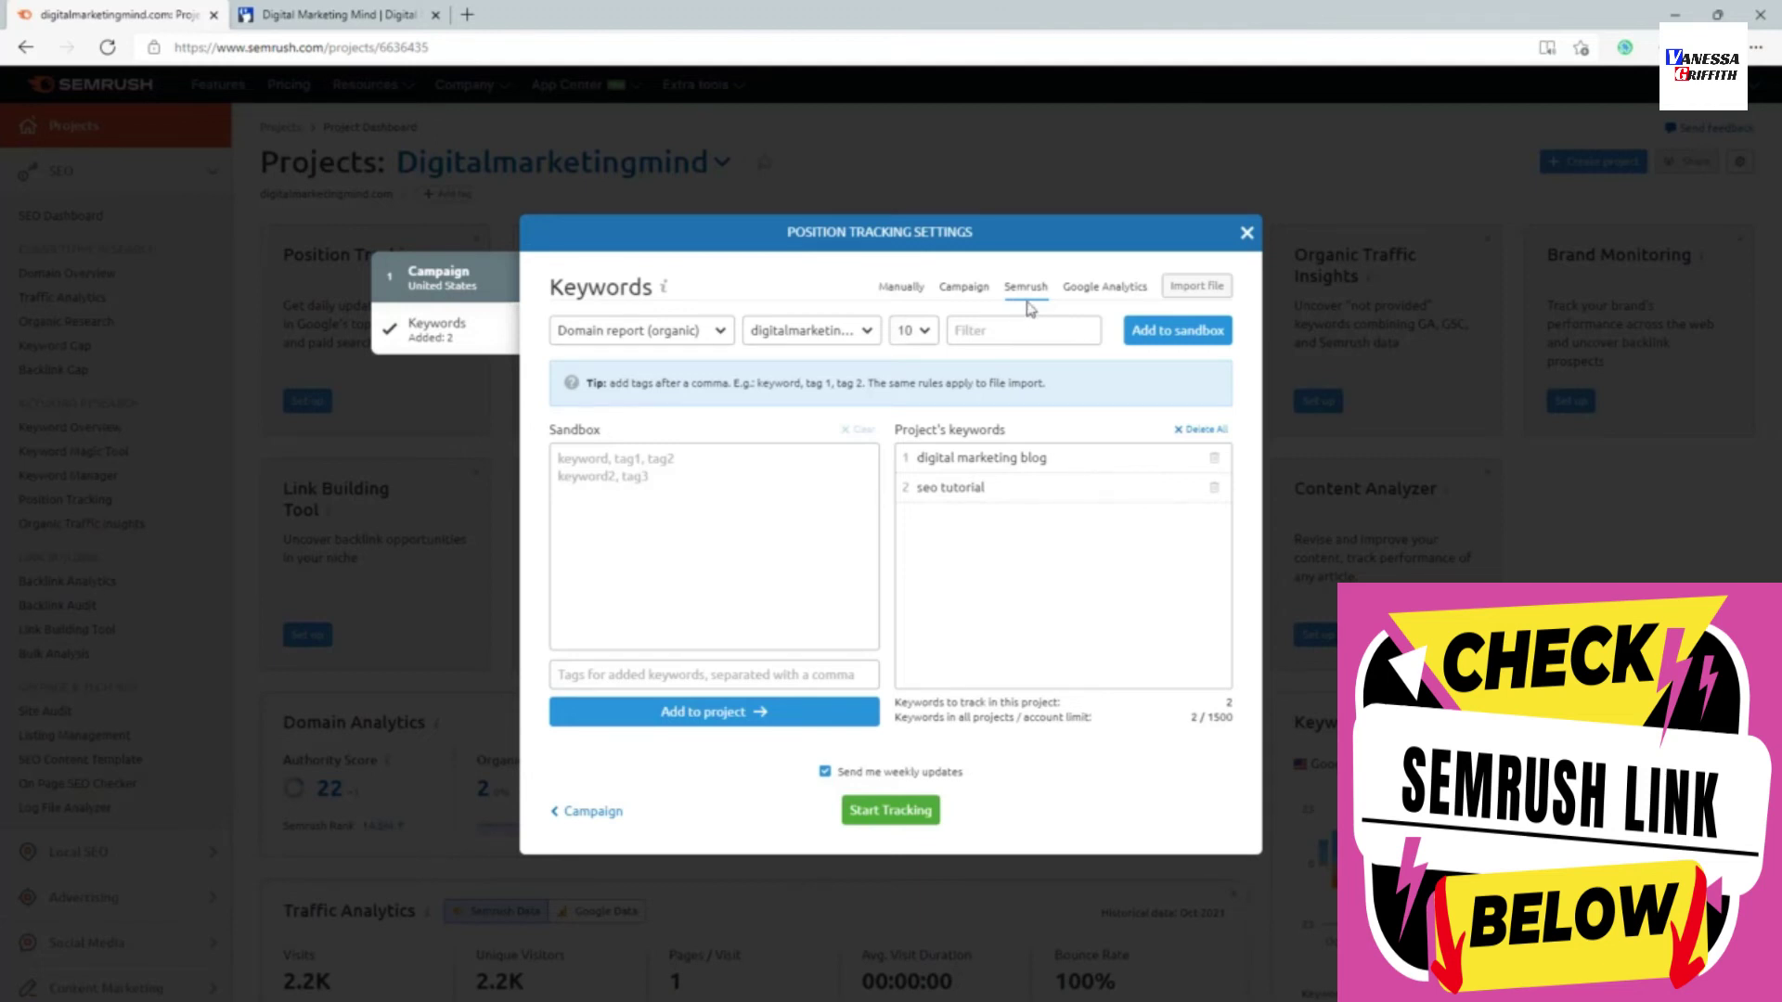
Import the top 10 keywords from the organic Domain report and add them, making 12.
click(680, 334)
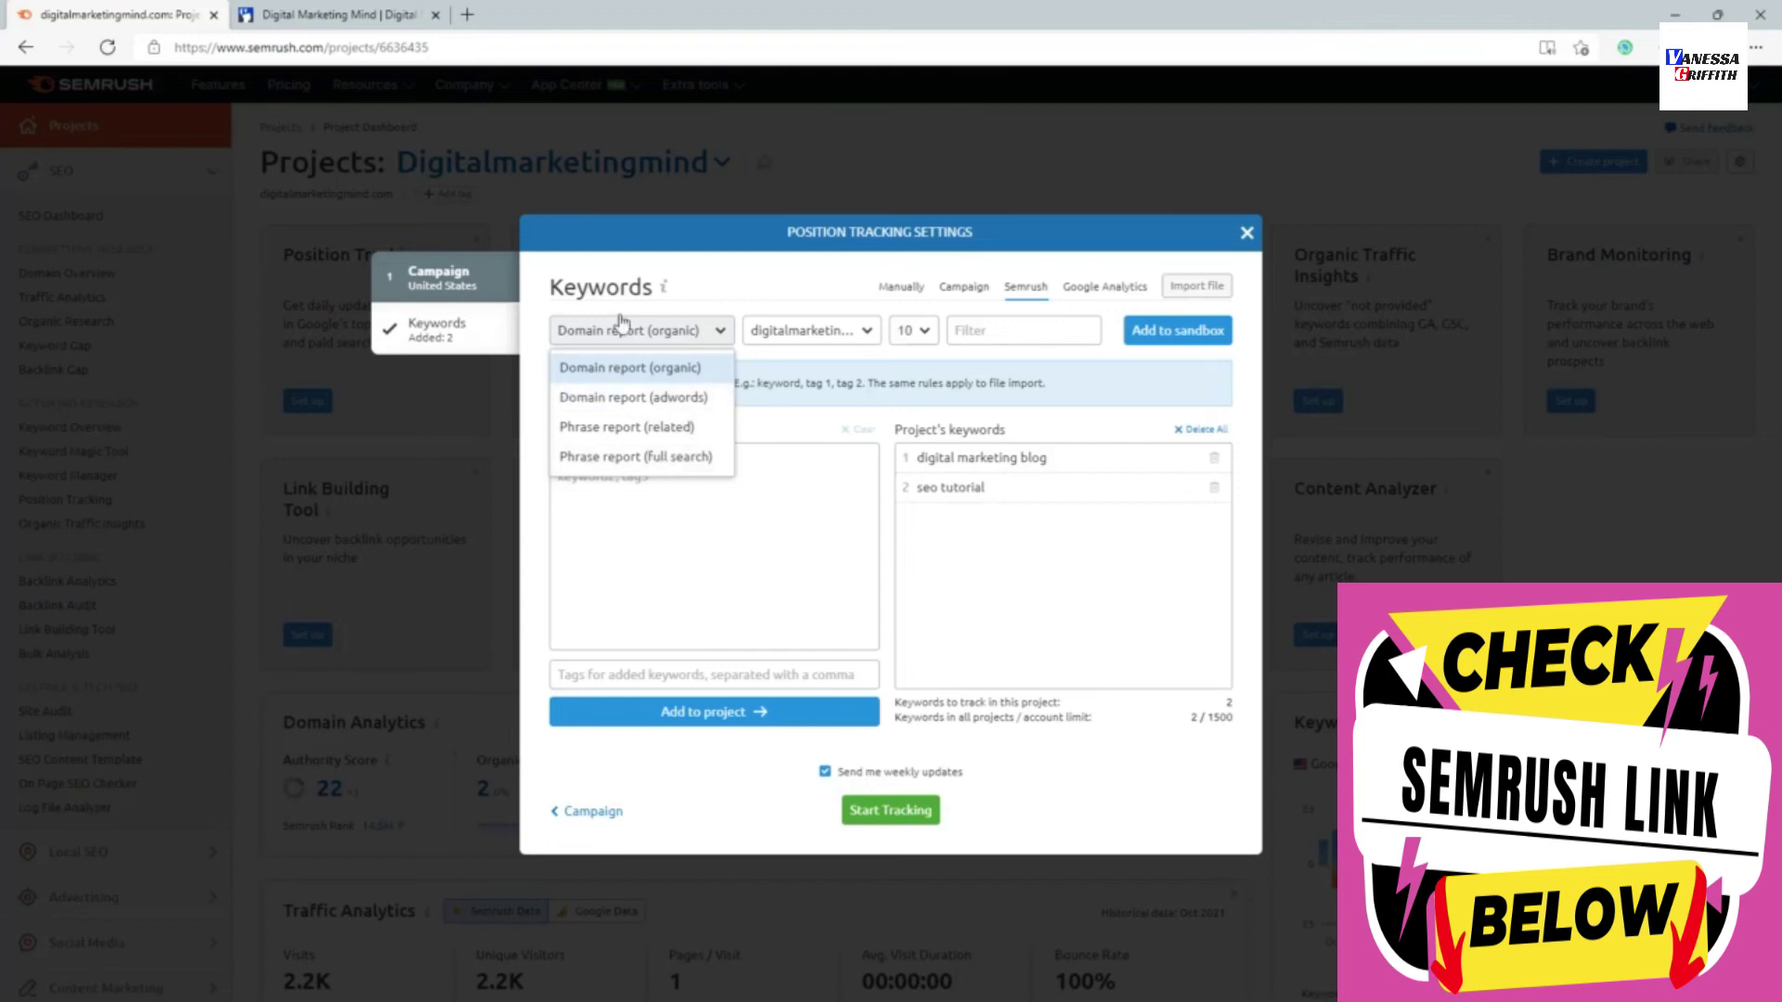
click(601, 371)
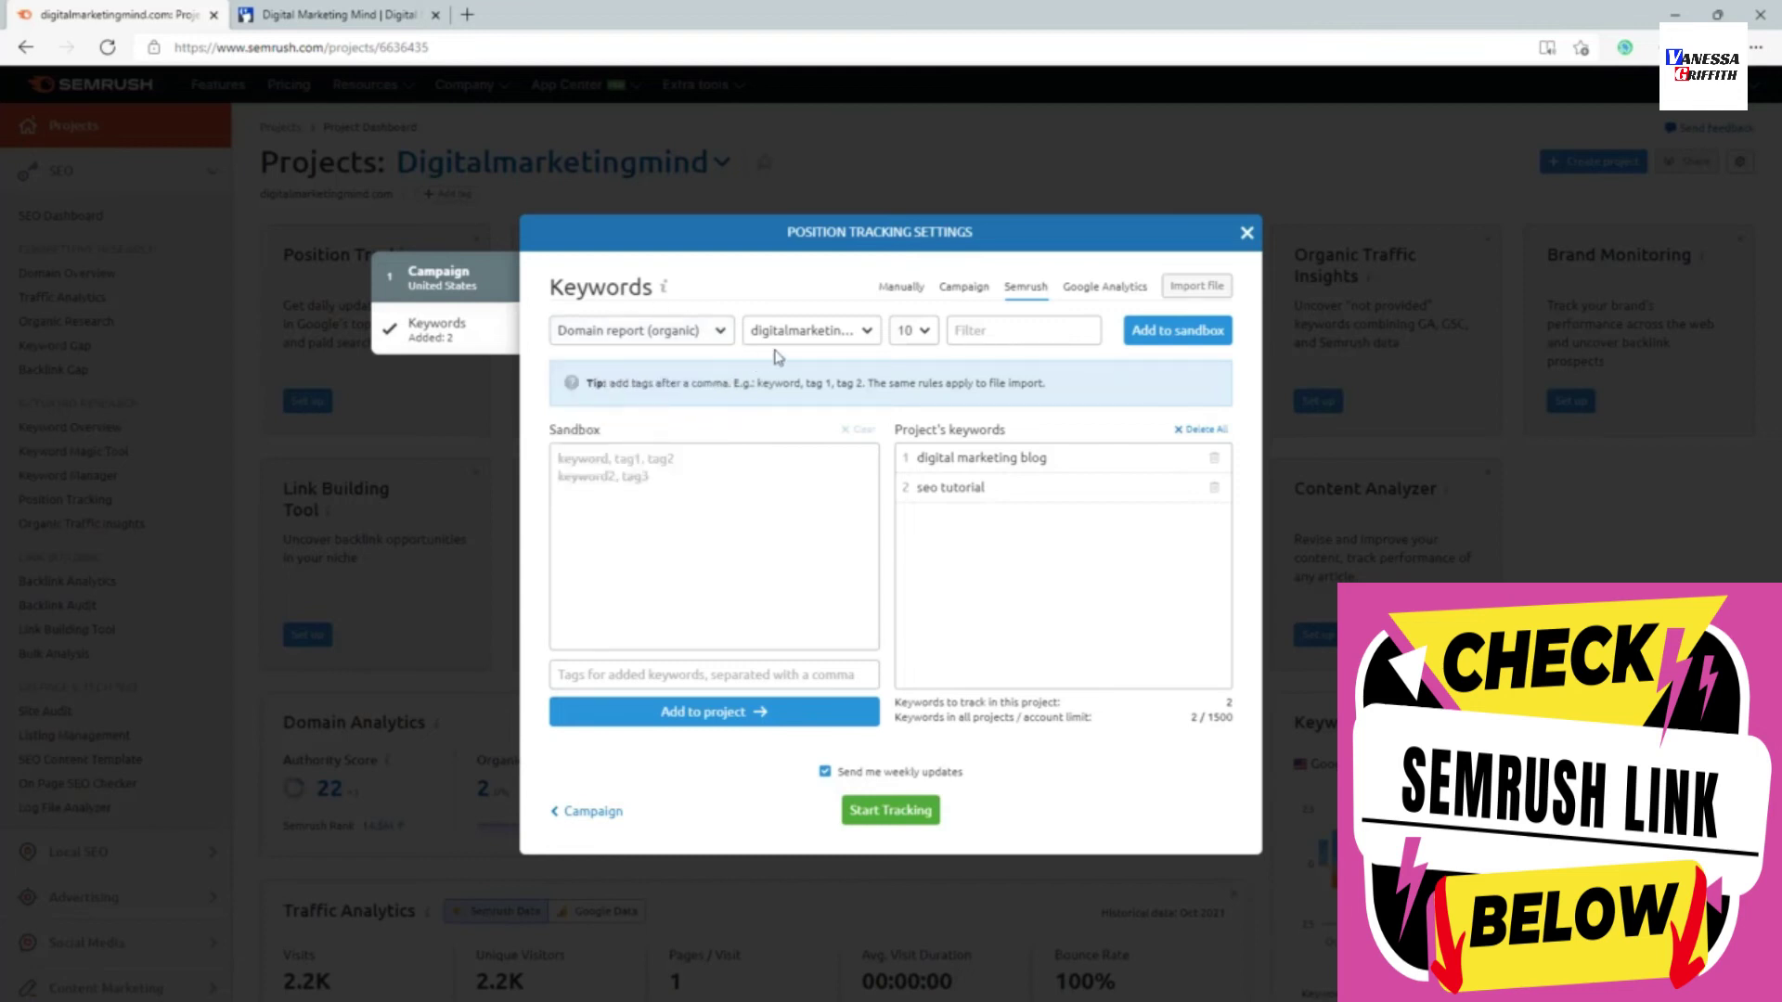
click(925, 334)
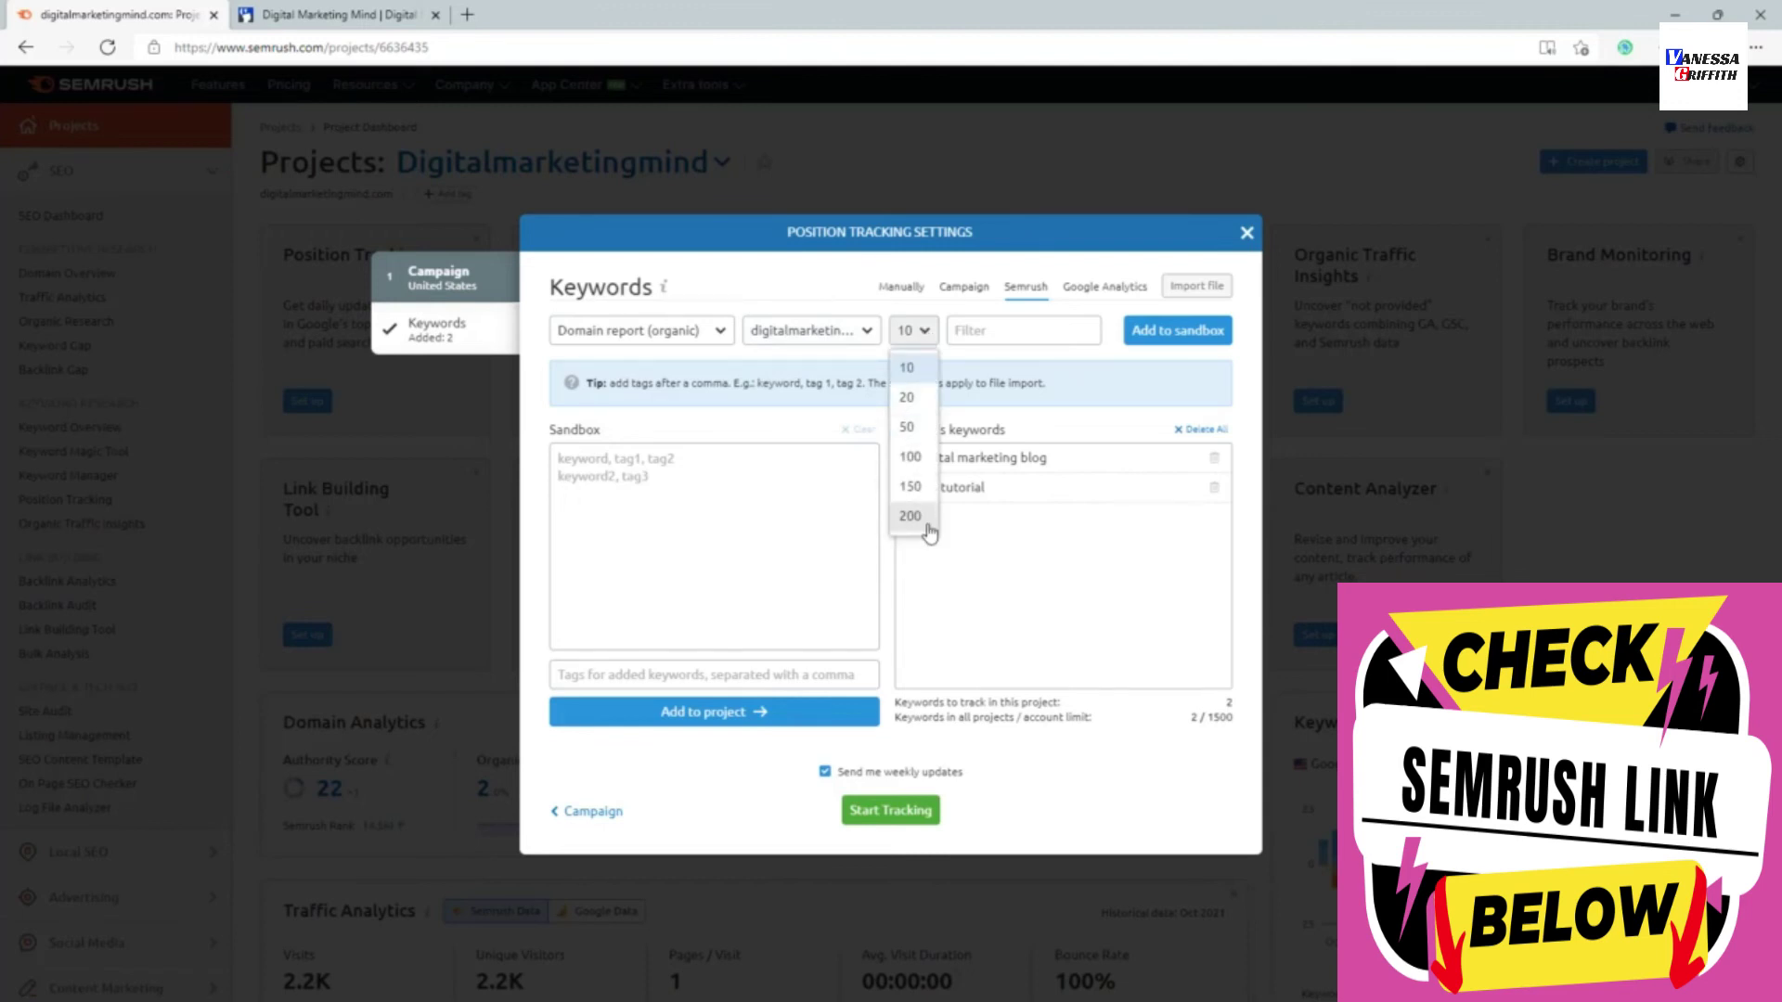
click(1020, 362)
click(1186, 341)
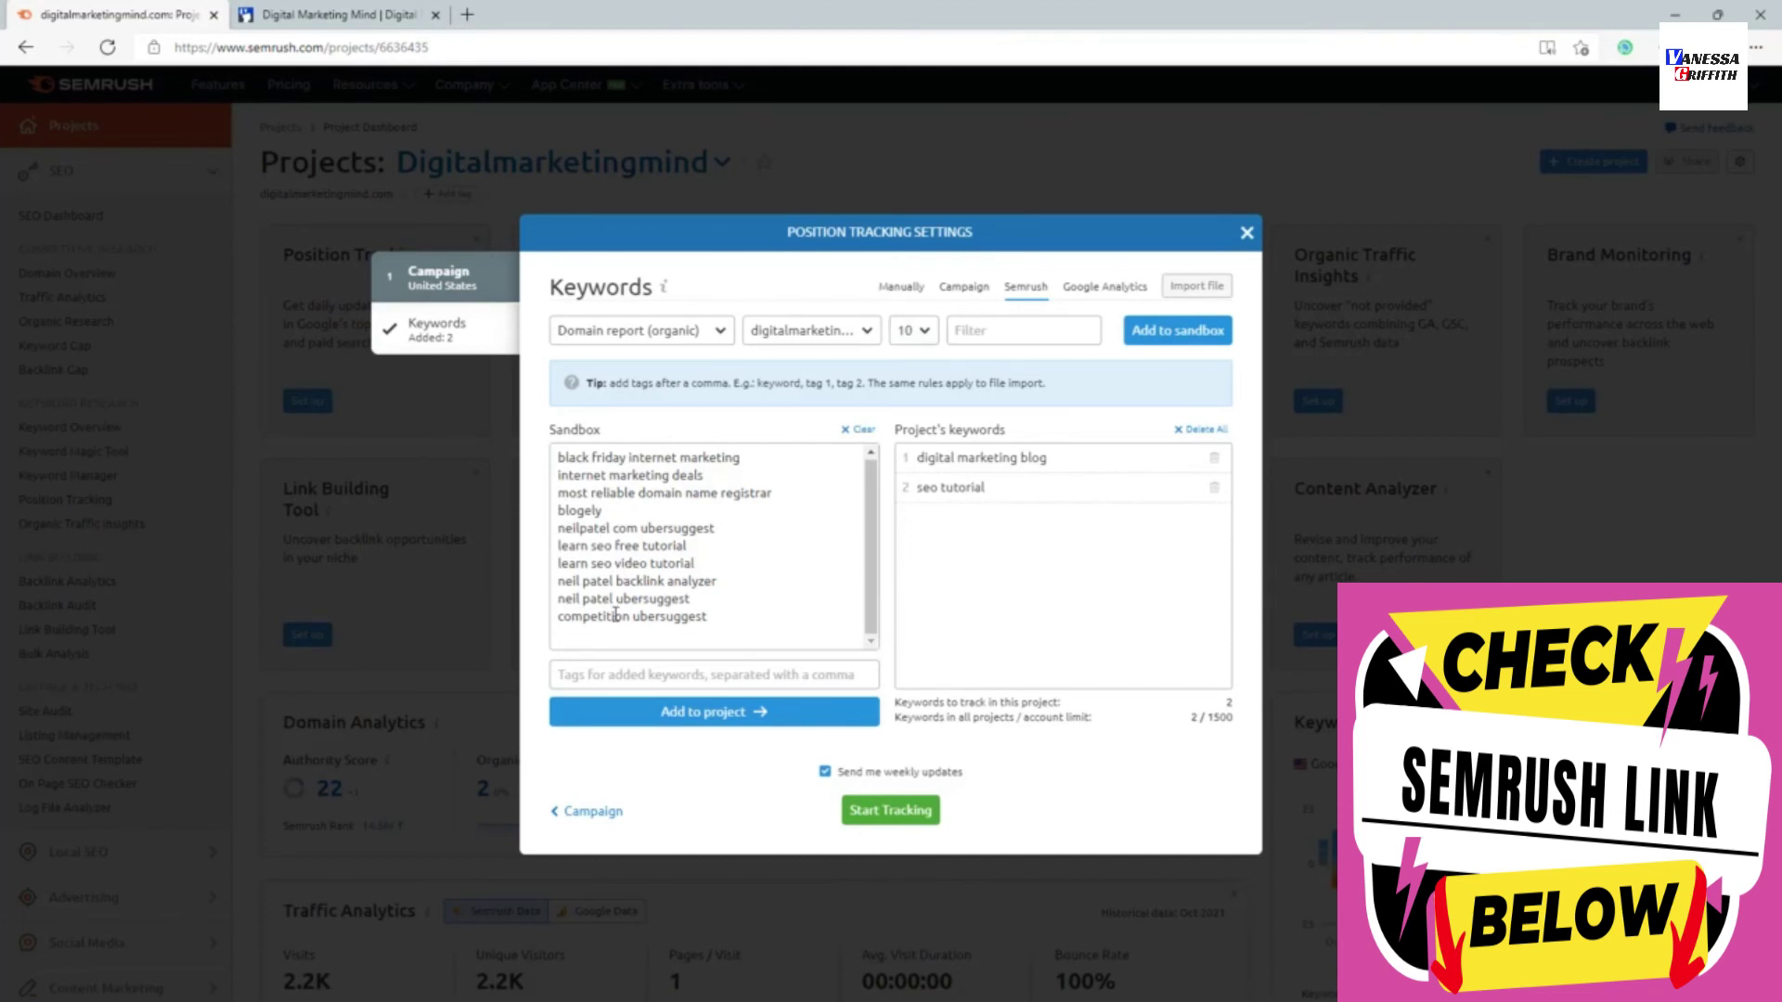
click(664, 730)
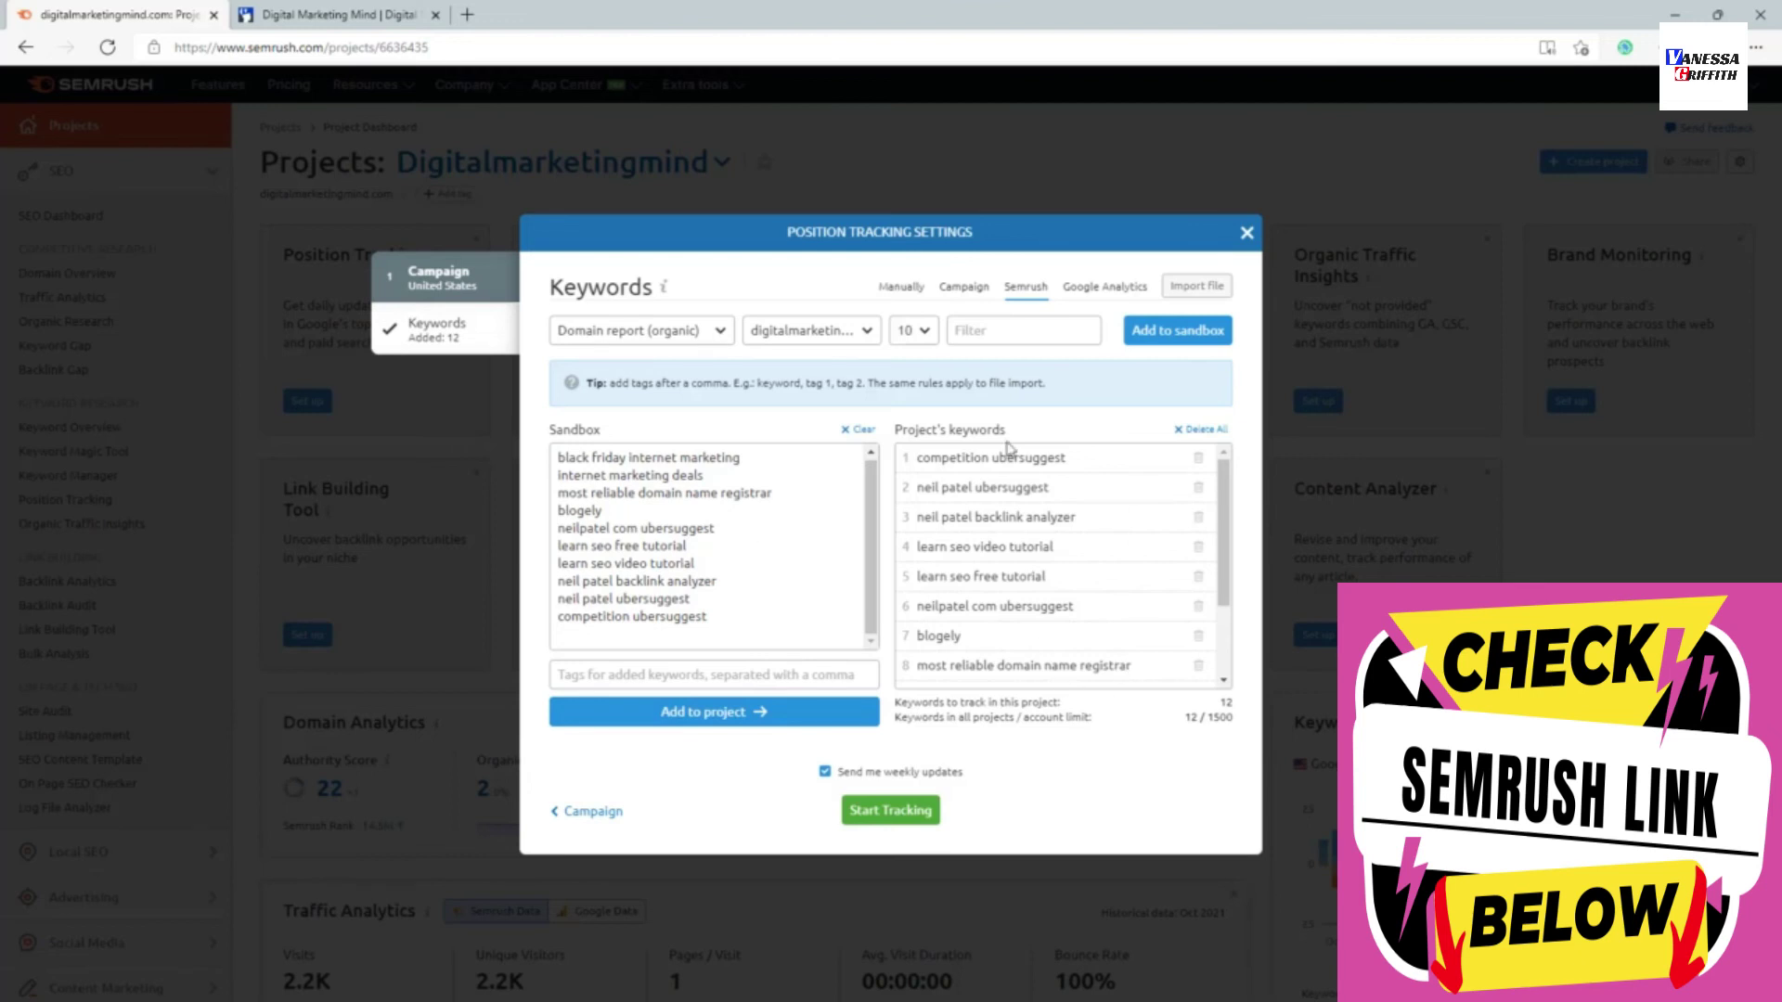
Check the Google Analytics import option and untick Send me weekly updates.
click(1088, 294)
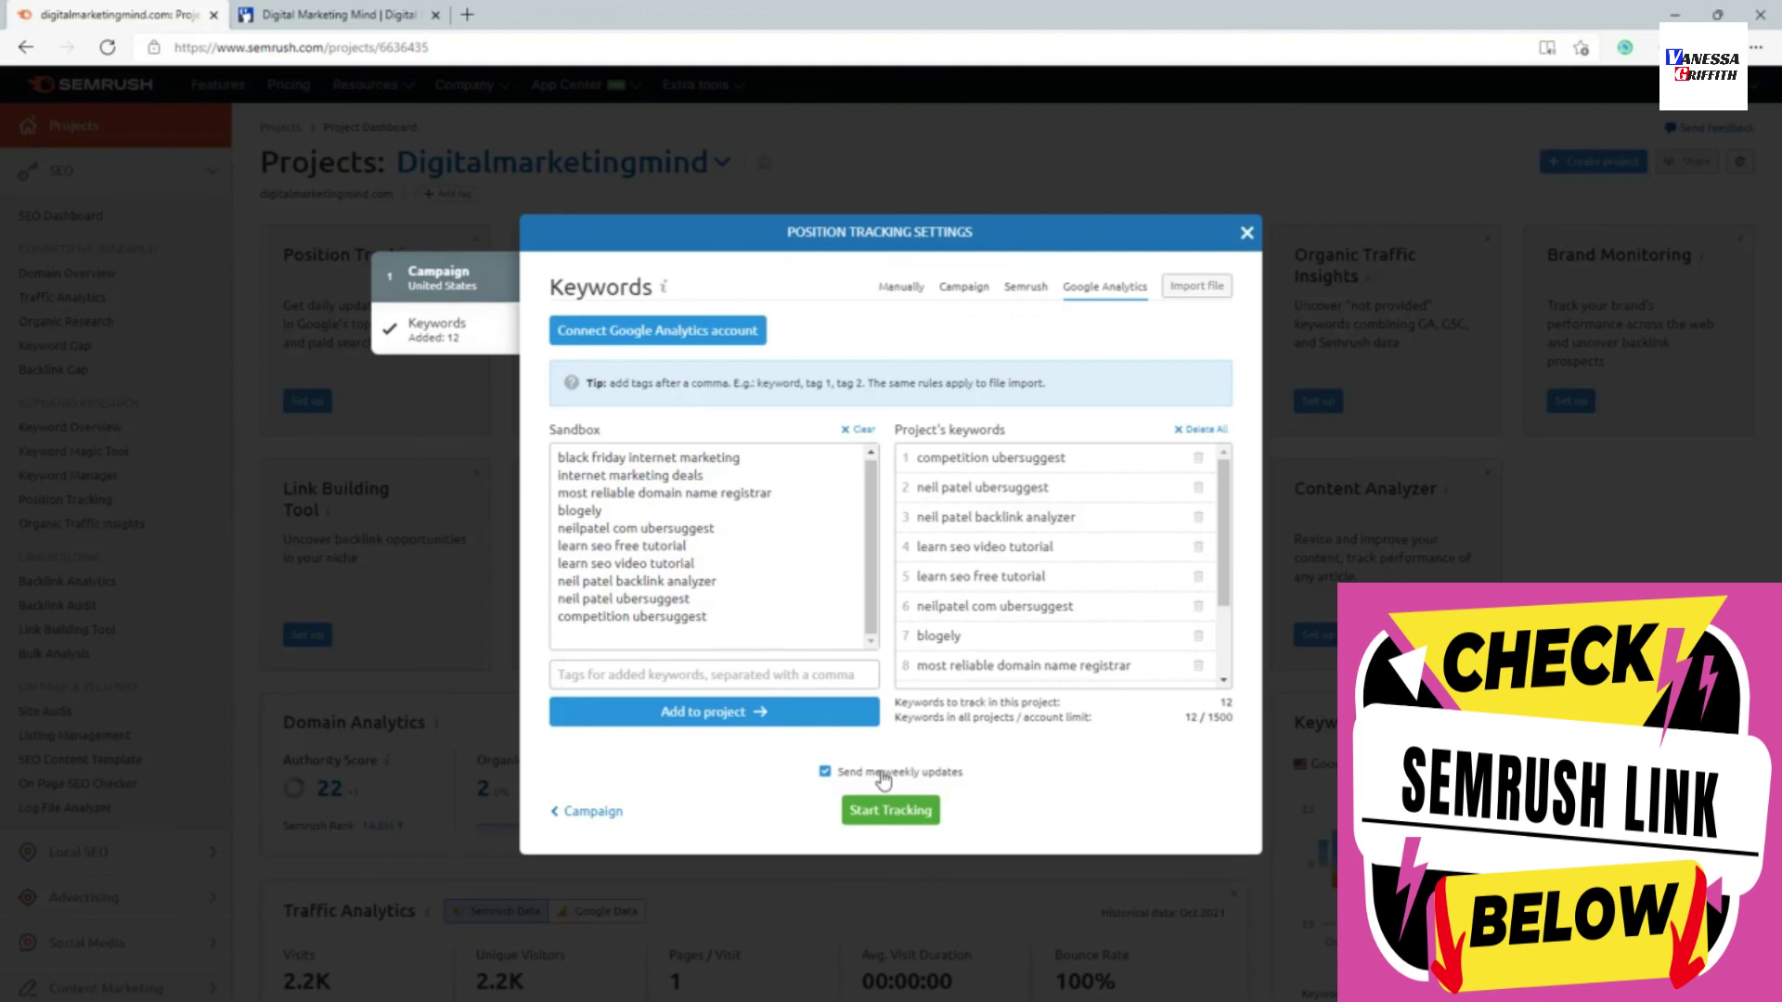
click(877, 778)
Start tracking the 12 keywords and return to the Projects dashboard.
click(872, 811)
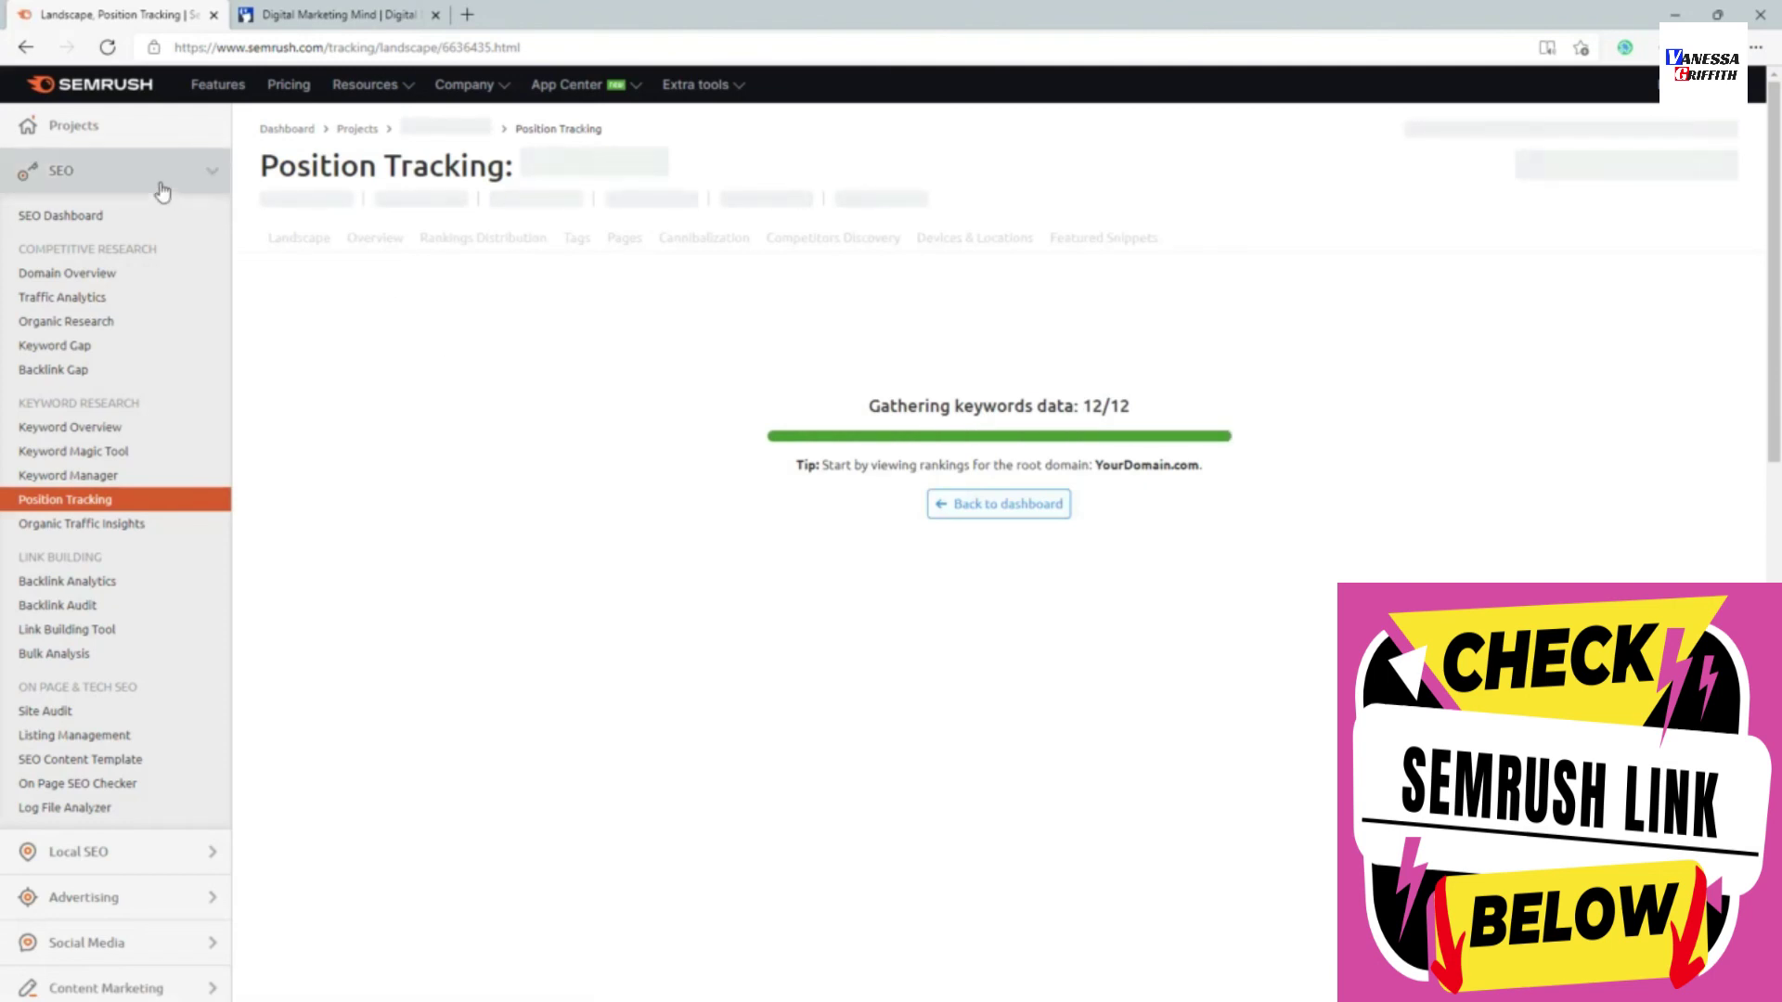
click(20, 52)
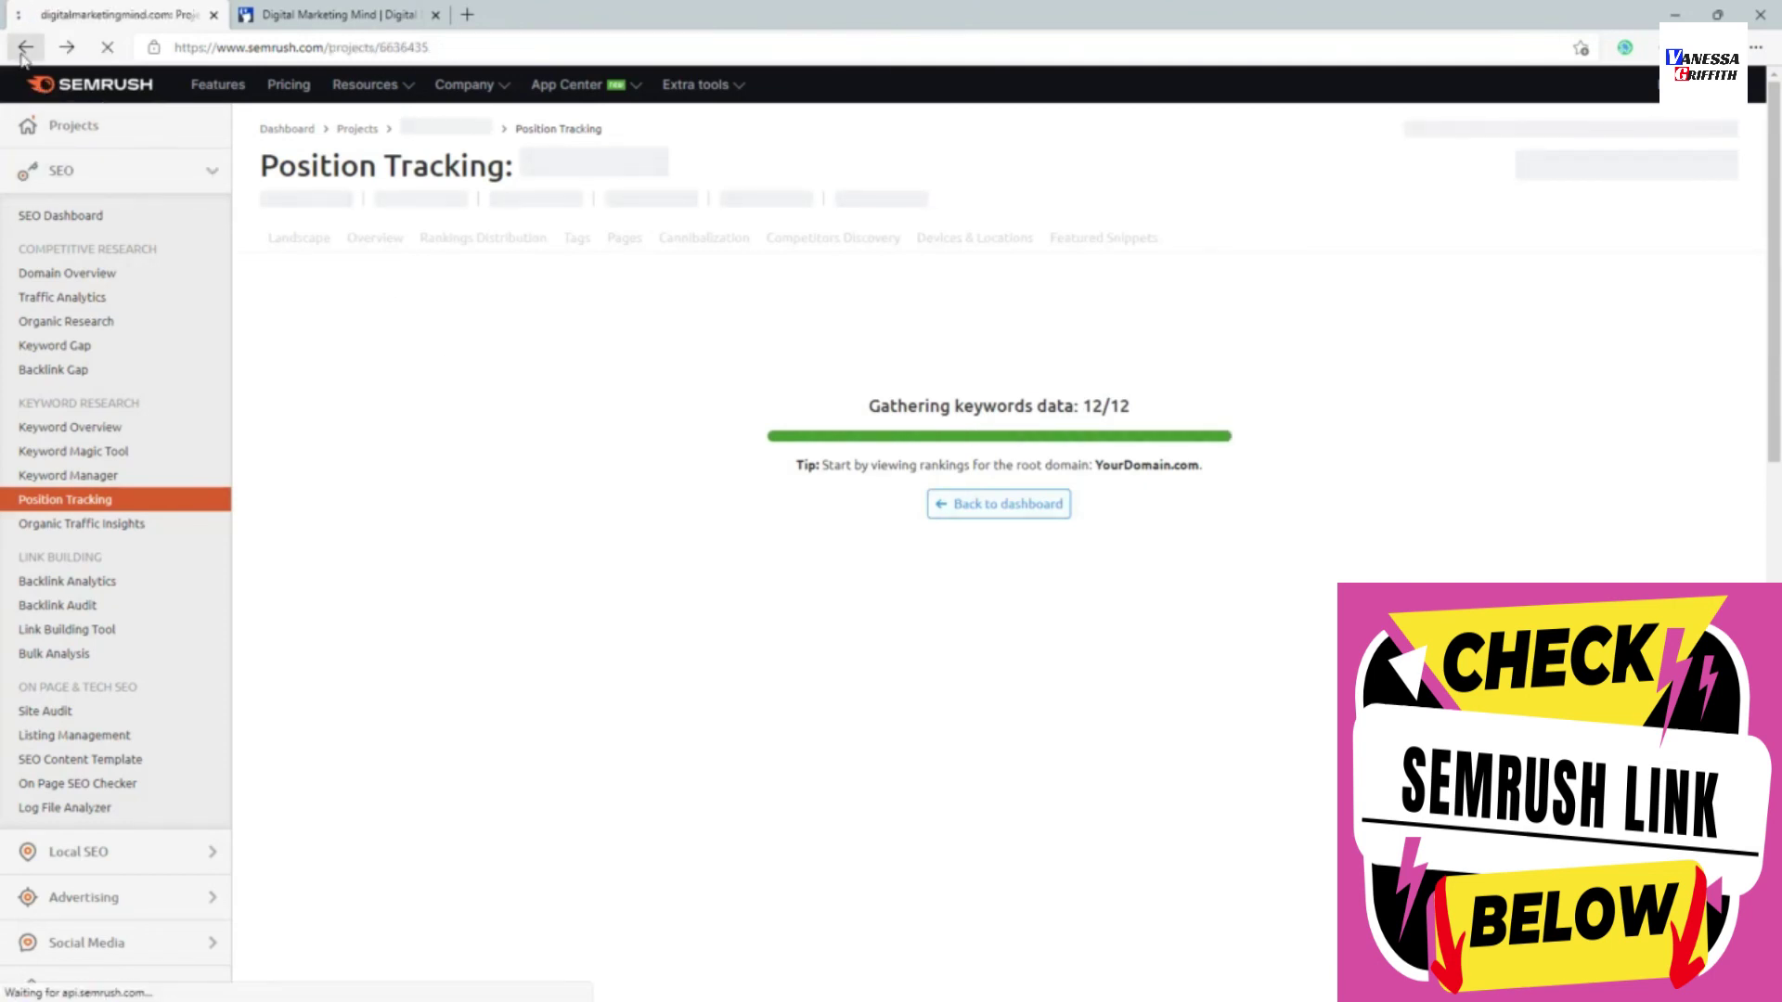